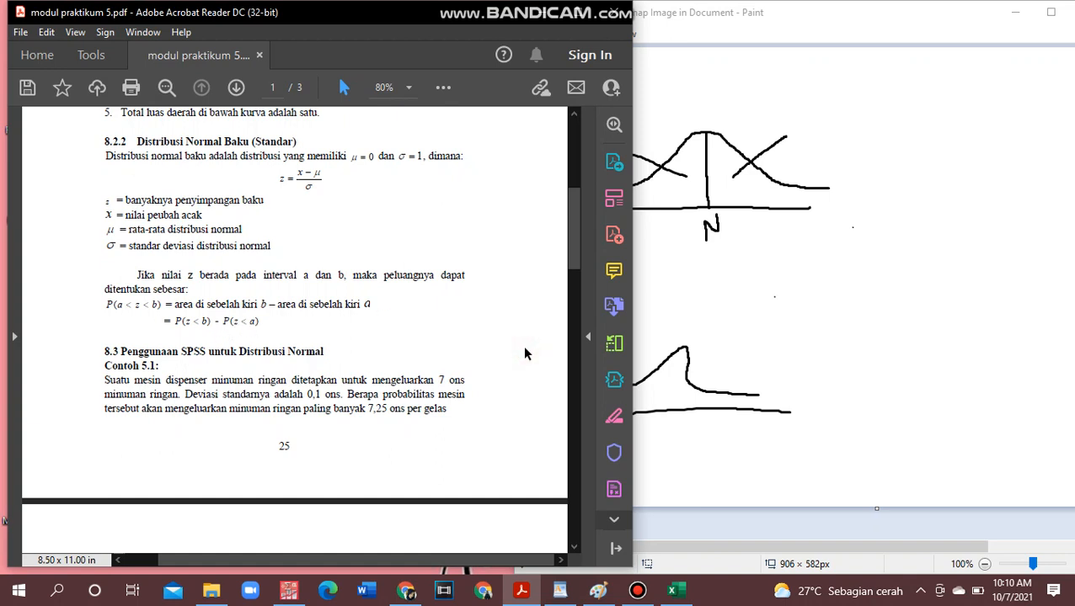
Step: Find Contoh 5.1 in the PDF module and handwrite its probability P(X ≤ 7,25) beside the curves in Paint
{"action": "scroll", "coordinate": [523, 352], "scroll_direction": "down", "scroll_amount": 2}
{"action": "scroll", "coordinate": [524, 352], "scroll_direction": "down", "scroll_amount": 3}
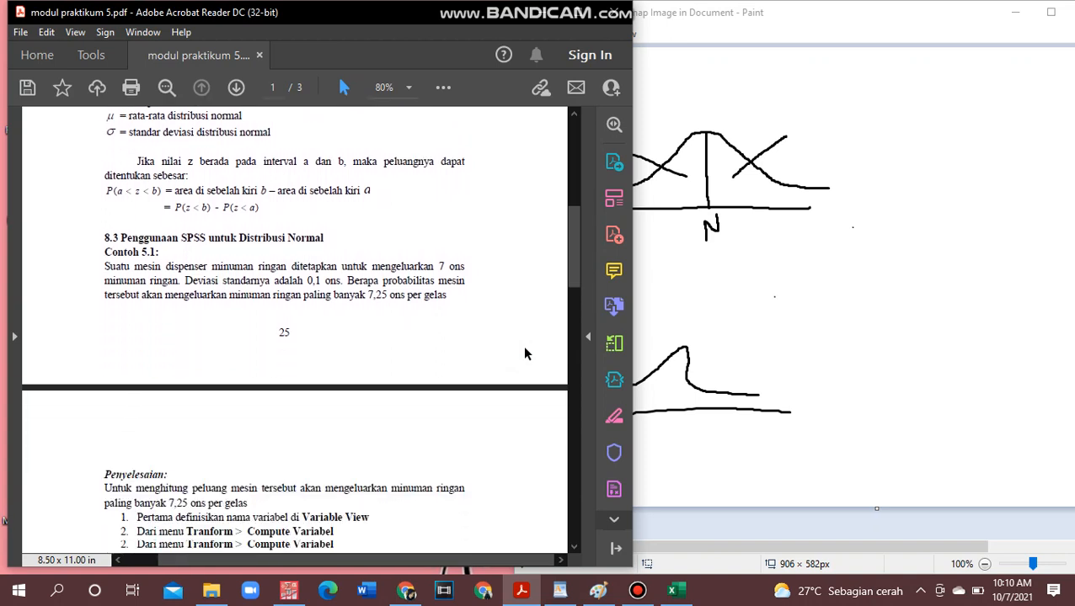
{"action": "scroll", "coordinate": [523, 353], "scroll_direction": "down", "scroll_amount": 1}
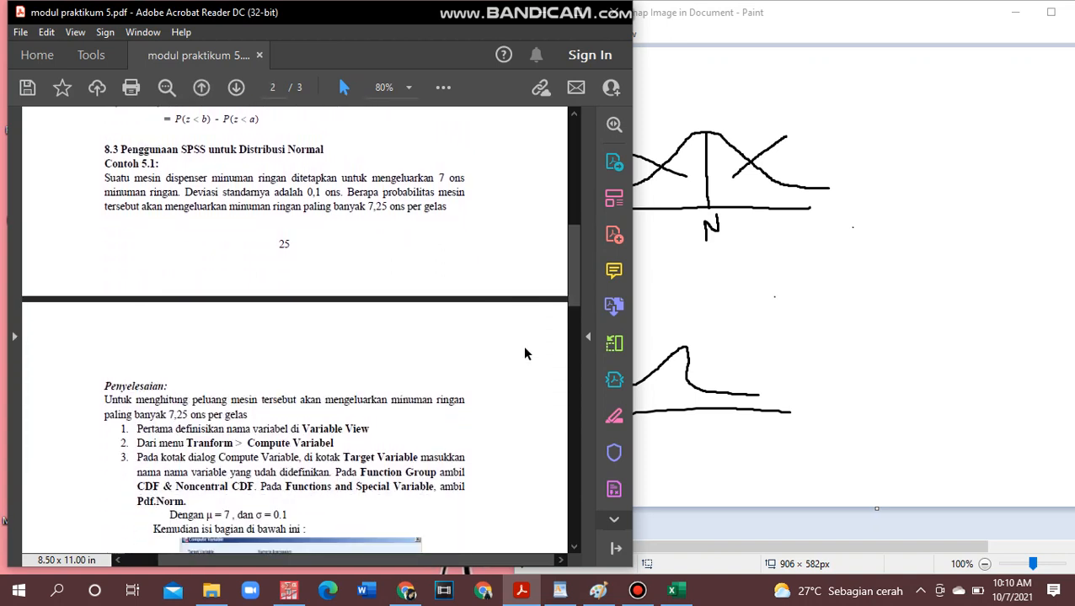
{"action": "scroll", "coordinate": [524, 354], "scroll_direction": "down", "scroll_amount": 1}
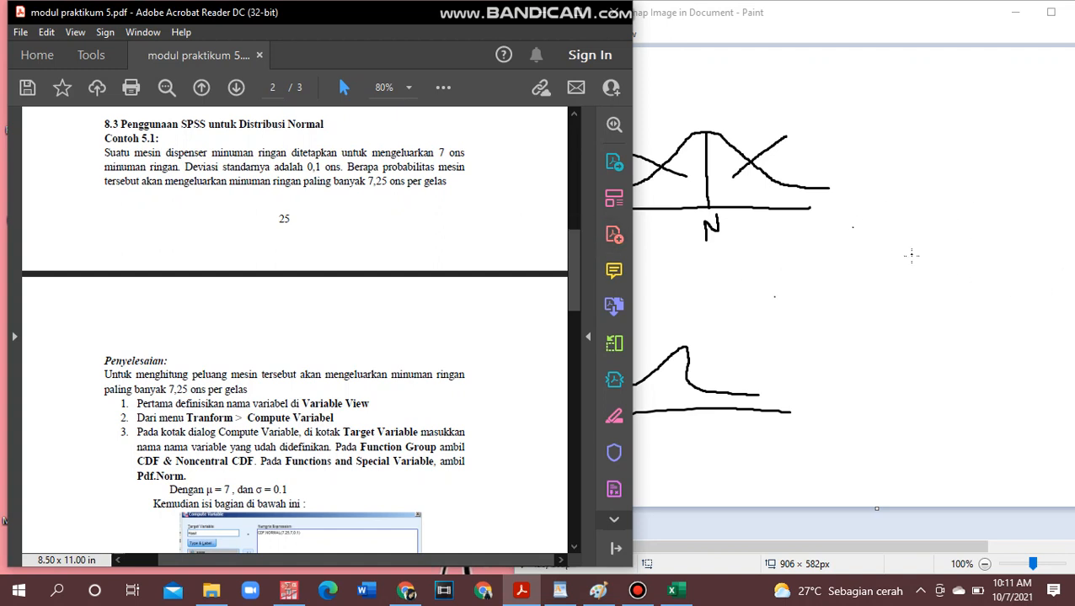
{"action": "left_click", "coordinate": [854, 271]}
{"action": "left_click_drag", "start_coordinate": [848, 261], "coordinate": [850, 301]}
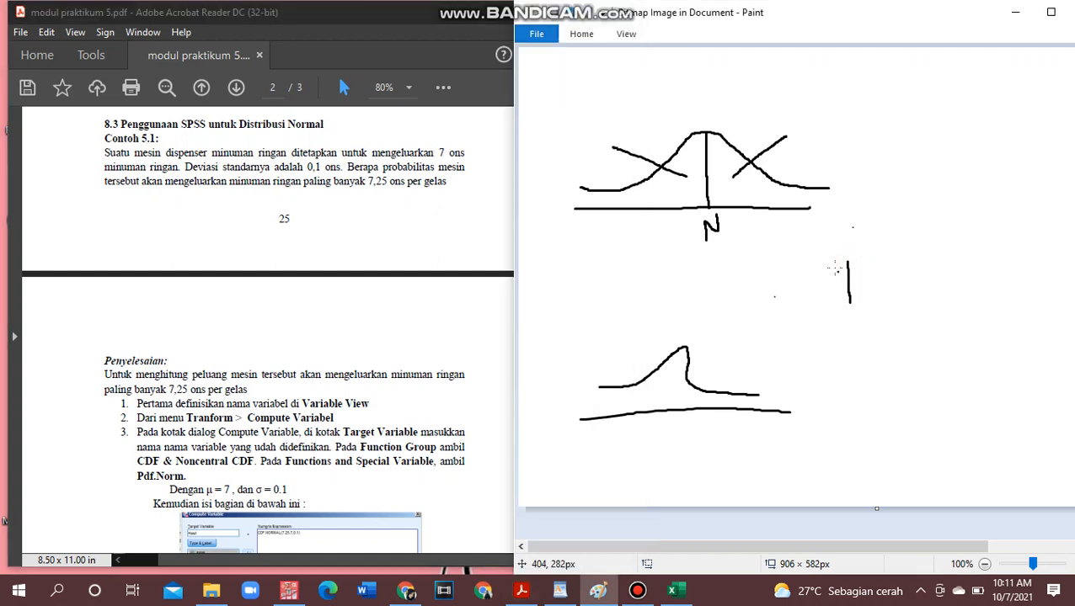
{"action": "mouse_move", "coordinate": [838, 264]}
{"action": "left_mouse_down"}
{"action": "mouse_move", "coordinate": [870, 271]}
{"action": "mouse_move", "coordinate": [850, 285]}
{"action": "left_mouse_up"}
{"action": "mouse_move", "coordinate": [906, 255]}
{"action": "left_mouse_down"}
{"action": "mouse_move", "coordinate": [891, 297]}
{"action": "mouse_move", "coordinate": [902, 330]}
{"action": "left_mouse_up"}
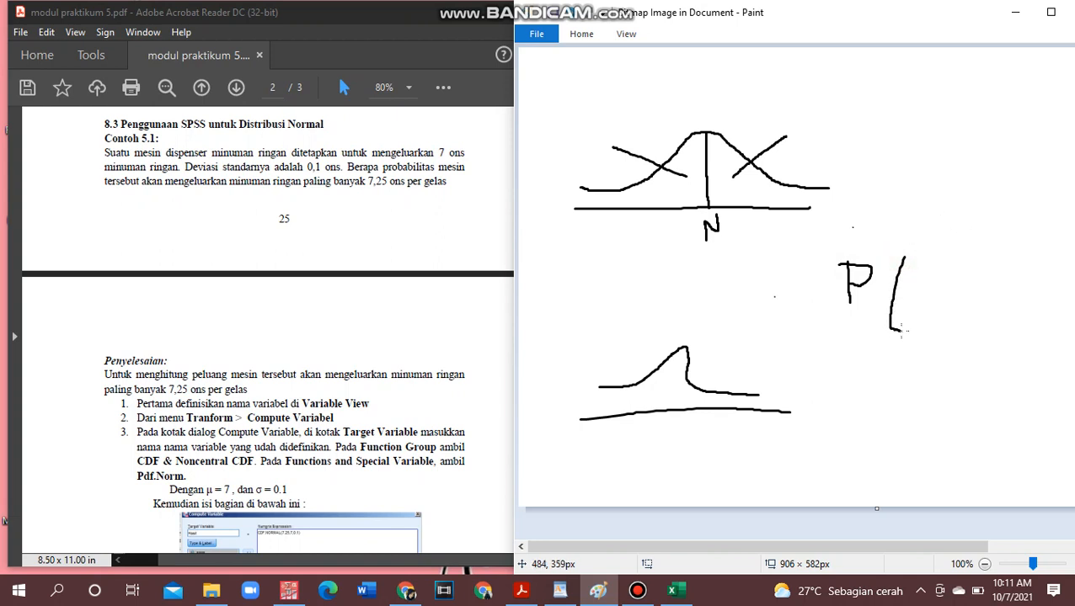
{"action": "mouse_move", "coordinate": [935, 275]}
{"action": "left_mouse_down"}
{"action": "mouse_move", "coordinate": [915, 311]}
{"action": "mouse_move", "coordinate": [939, 299]}
{"action": "mouse_move", "coordinate": [948, 308]}
{"action": "left_mouse_up"}
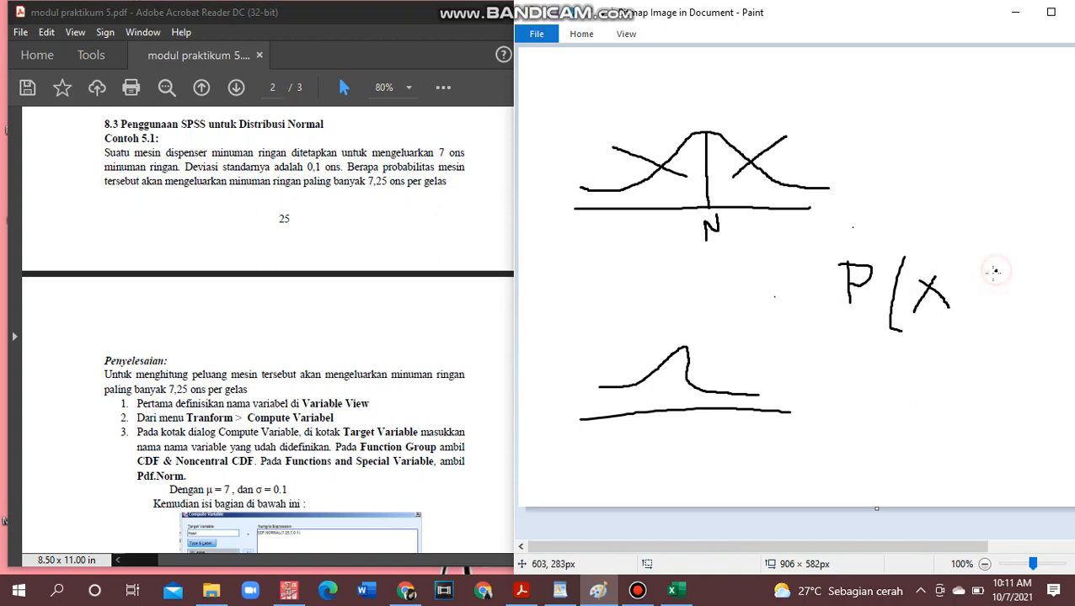
{"action": "mouse_move", "coordinate": [997, 270]}
{"action": "left_mouse_down"}
{"action": "mouse_move", "coordinate": [973, 286]}
{"action": "mouse_move", "coordinate": [1006, 299]}
{"action": "mouse_move", "coordinate": [1034, 270]}
{"action": "mouse_move", "coordinate": [1023, 302]}
{"action": "mouse_move", "coordinate": [1039, 298]}
{"action": "mouse_move", "coordinate": [1036, 306]}
{"action": "mouse_move", "coordinate": [1061, 283]}
{"action": "mouse_move", "coordinate": [1053, 297]}
{"action": "left_mouse_up"}
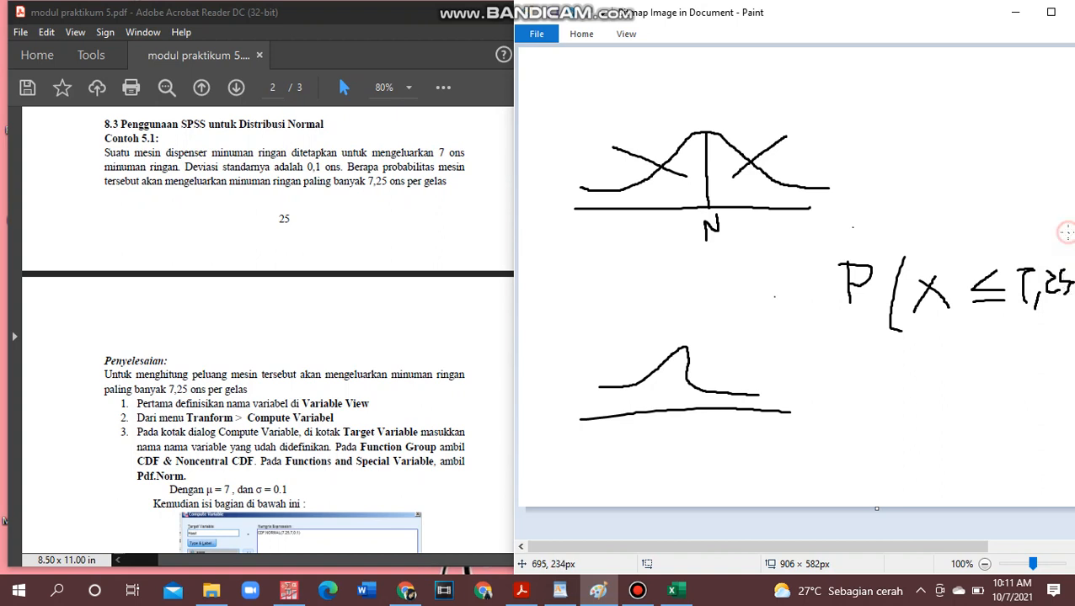
{"action": "left_click_drag", "start_coordinate": [1066, 232], "coordinate": [1074, 242]}
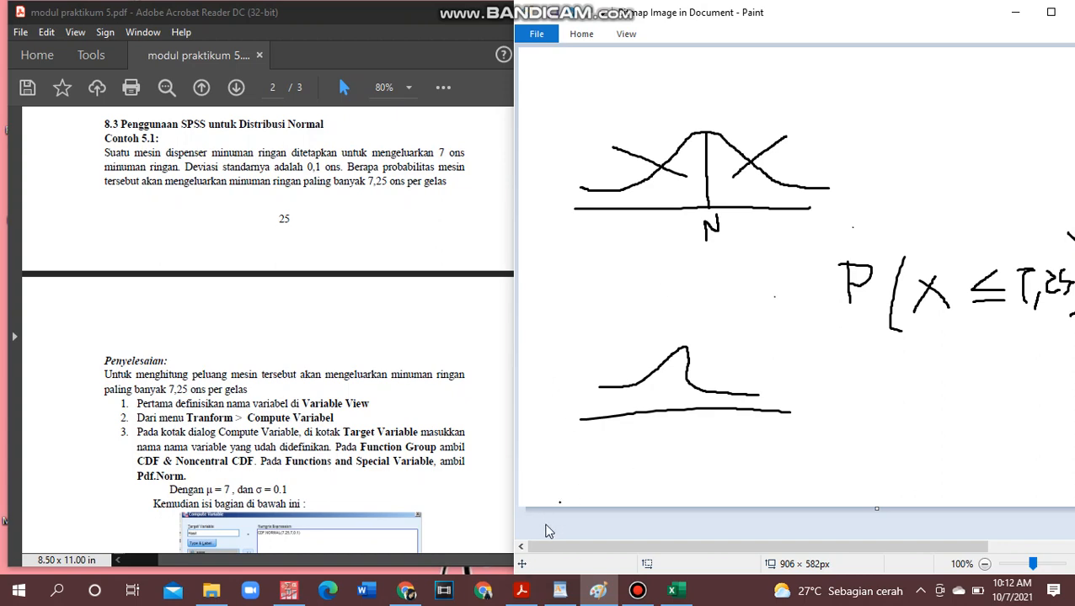
Step: Return to the PDF module to read the Contoh 5.1 solution steps, and switch to PASW Statistics
{"action": "left_click", "coordinate": [450, 356]}
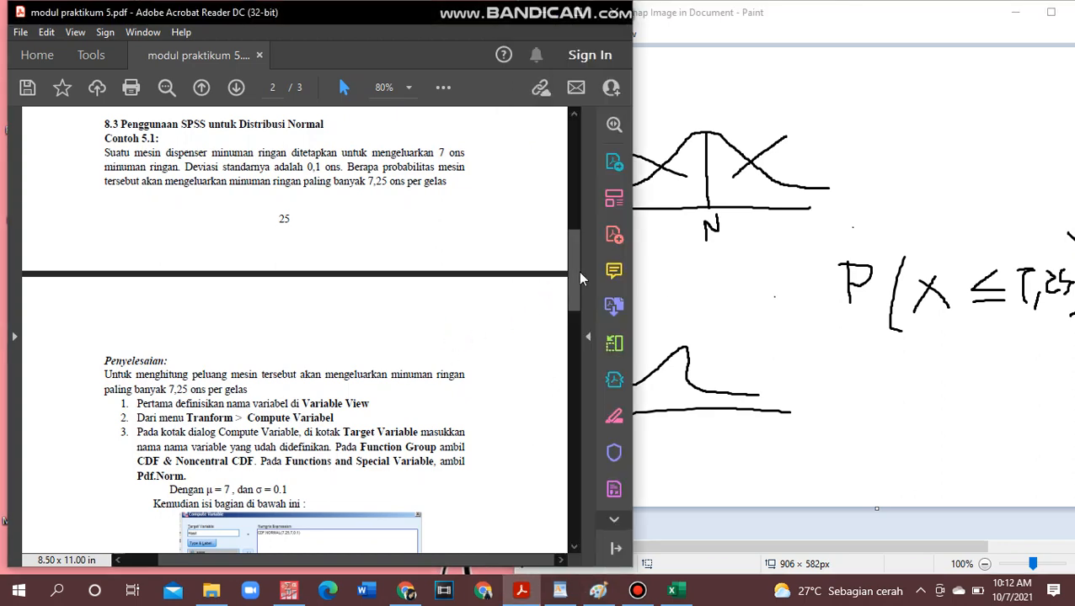
{"action": "left_click_drag", "start_coordinate": [577, 275], "coordinate": [578, 315]}
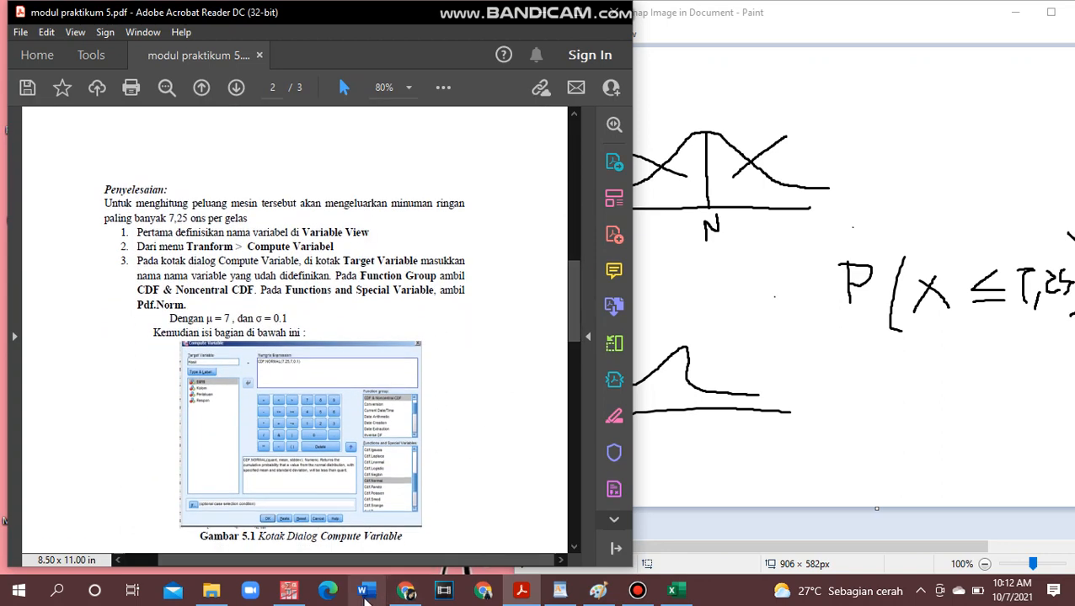
{"action": "mouse_move", "coordinate": [254, 595]}
{"action": "left_click", "coordinate": [291, 514]}
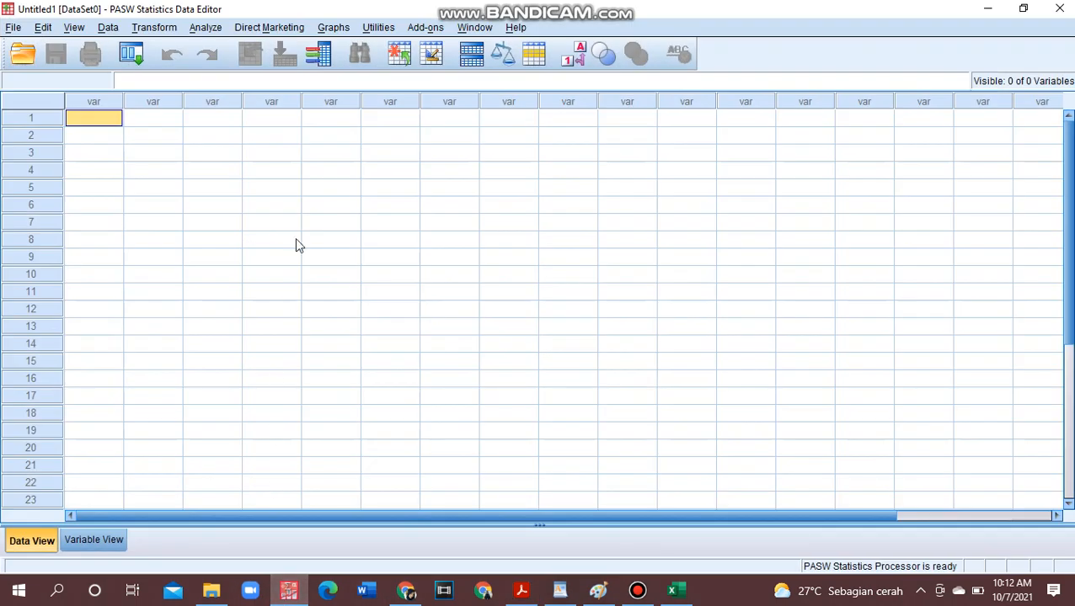
Step: Define a variable named a in the first row of the variable list, with 0 decimals
{"action": "left_click", "coordinate": [74, 549]}
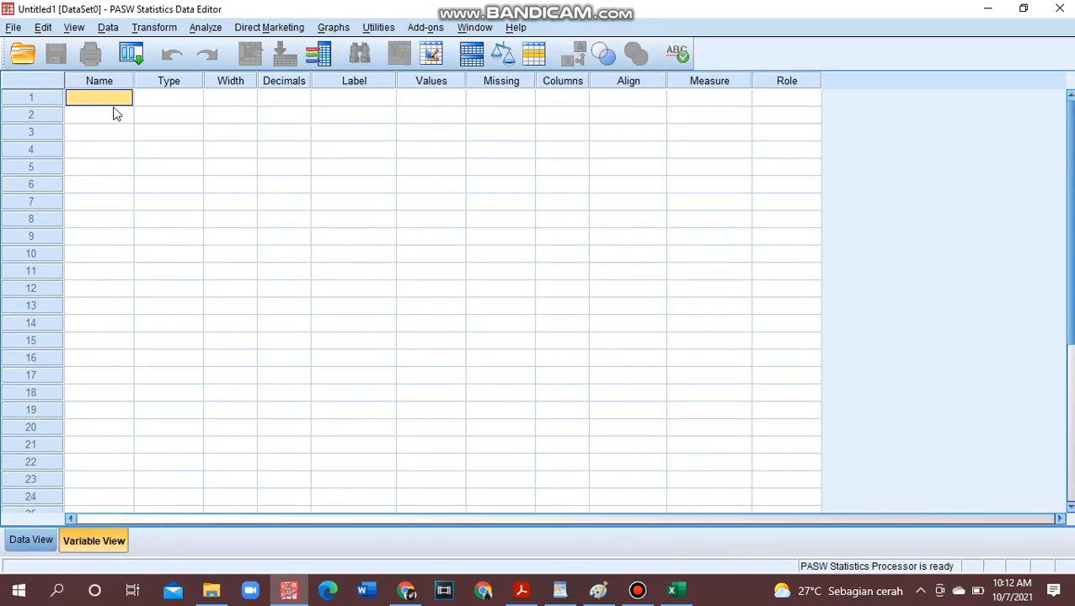
{"action": "type", "text": "a"}
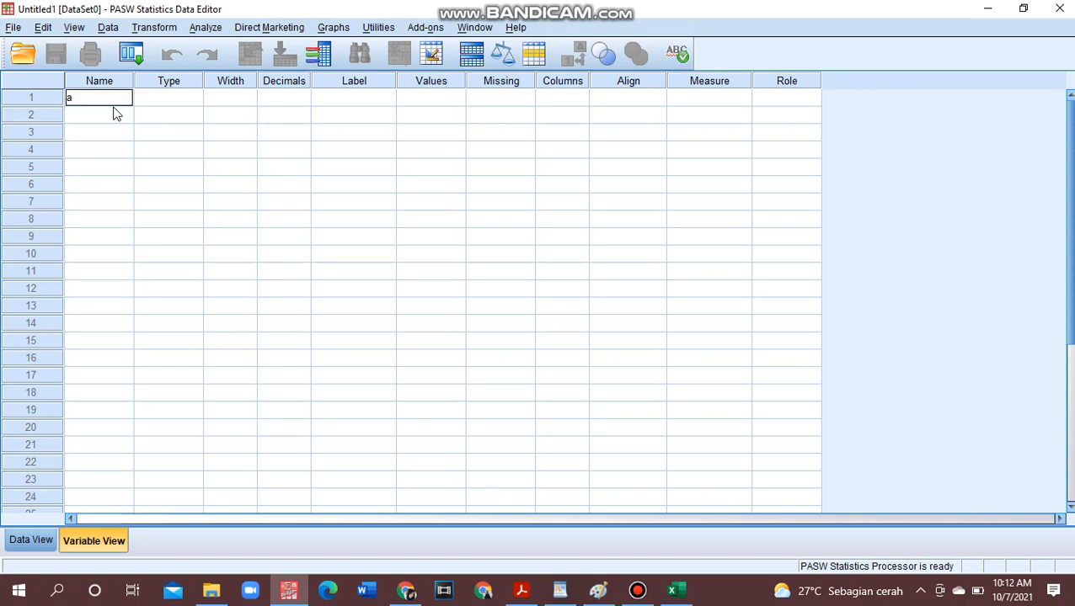
{"action": "key", "text": "Return"}
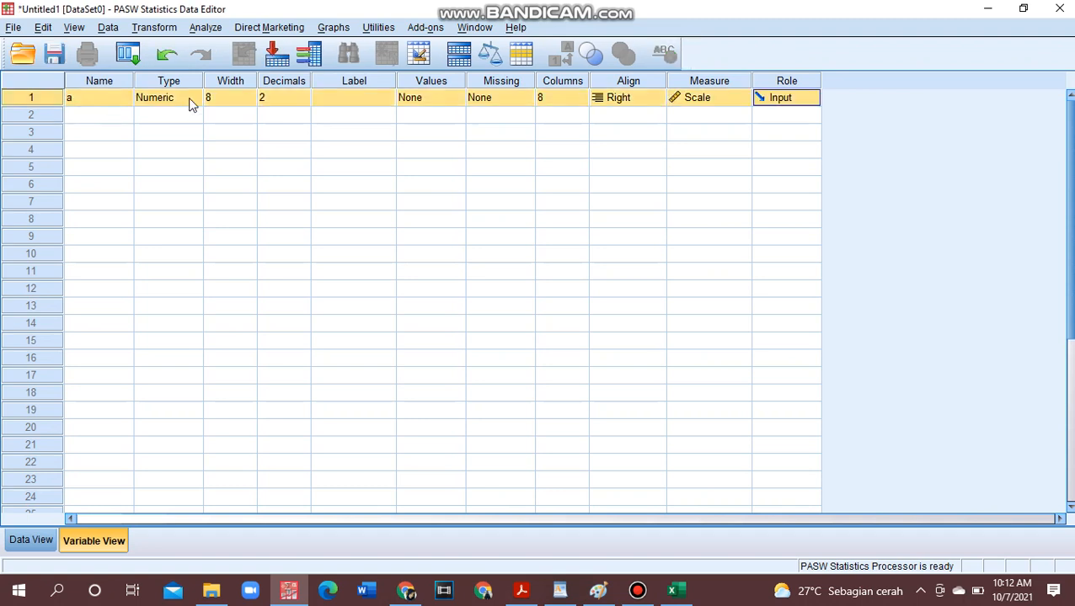
{"action": "left_click", "coordinate": [284, 100]}
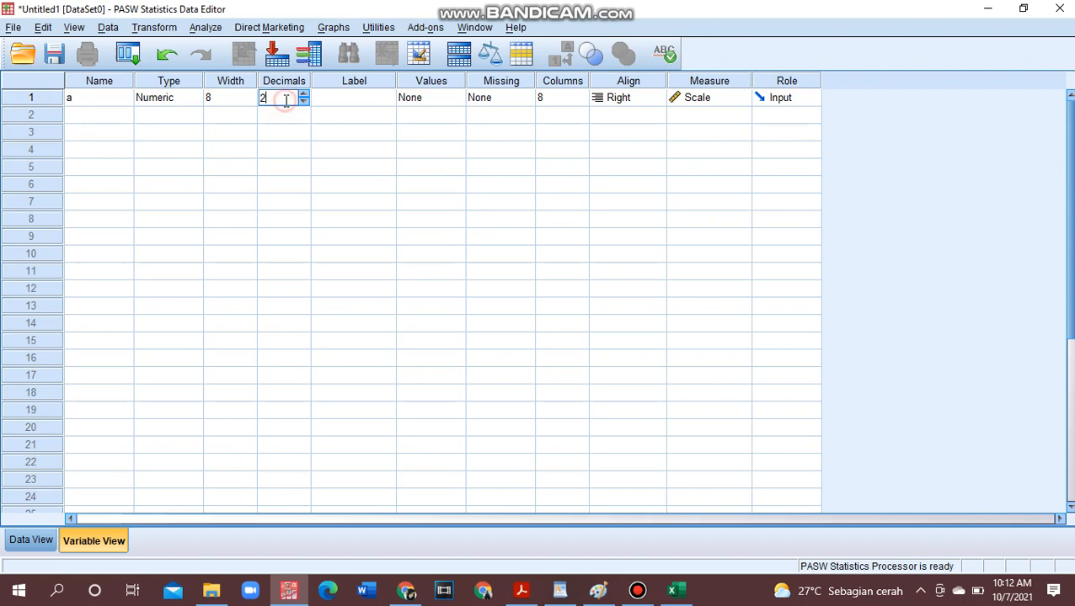
{"action": "type", "text": "0"}
Step: Enter 7.25 as the first case of variable a in the data sheet
{"action": "left_click", "coordinate": [32, 541]}
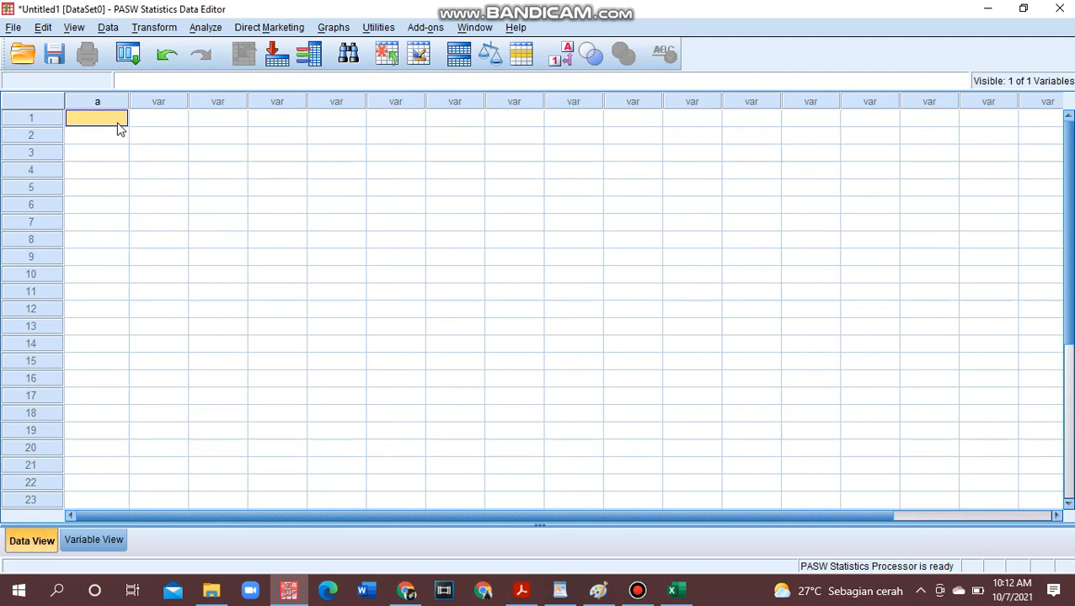
{"action": "type", "text": "7.2"}
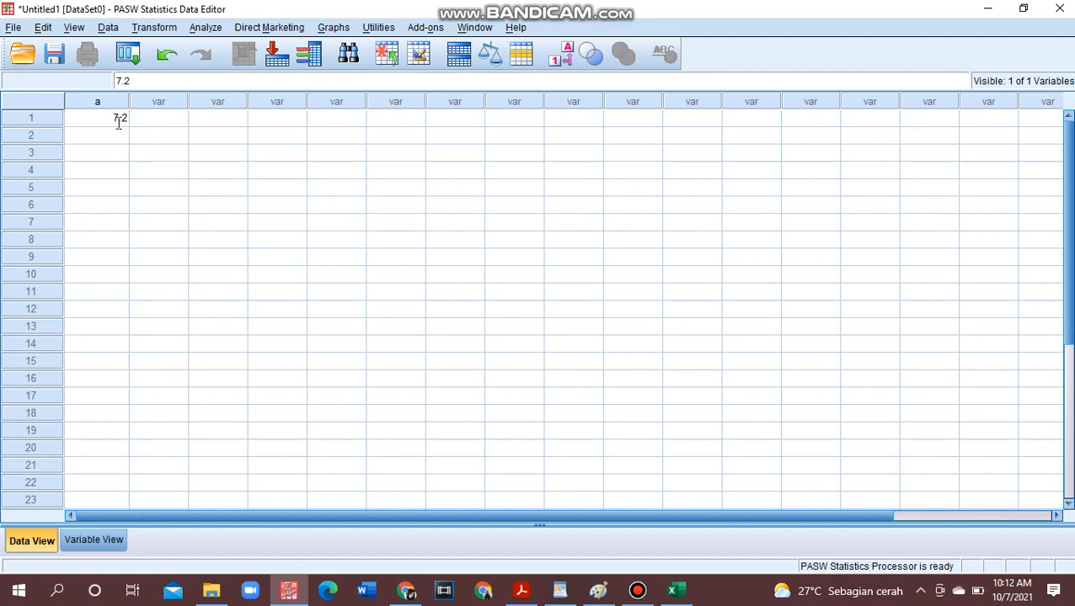
{"action": "type", "text": "5"}
Step: Set up a Compute Variable transformation with target hasila and insert Cdf.Normal from the CDF & Noncentral CDF function group
{"action": "left_click", "coordinate": [147, 30]}
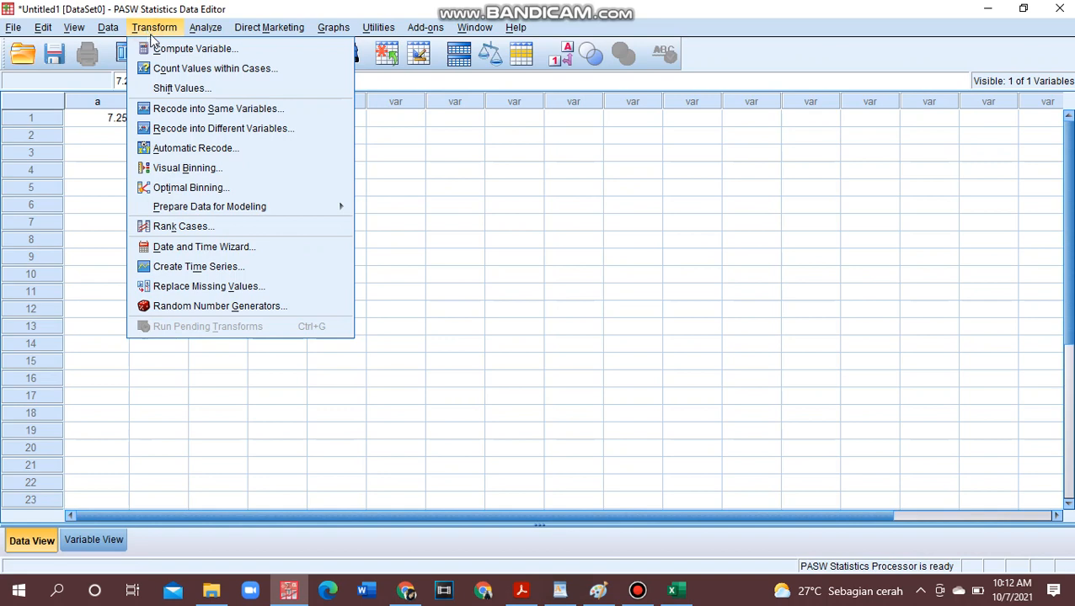
{"action": "left_click", "coordinate": [176, 49]}
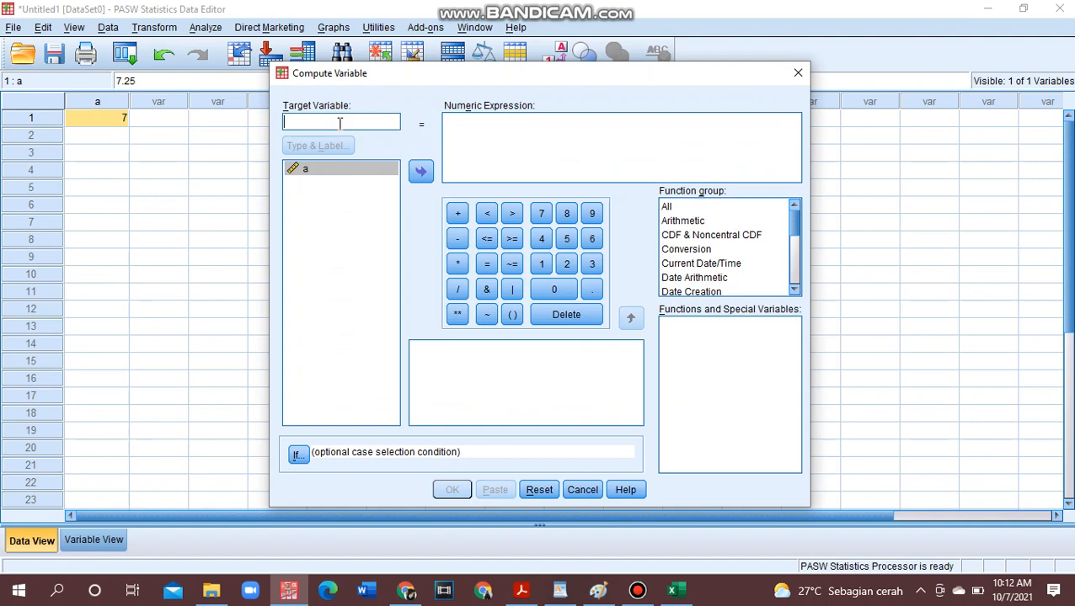
{"action": "type", "text": "hasila"}
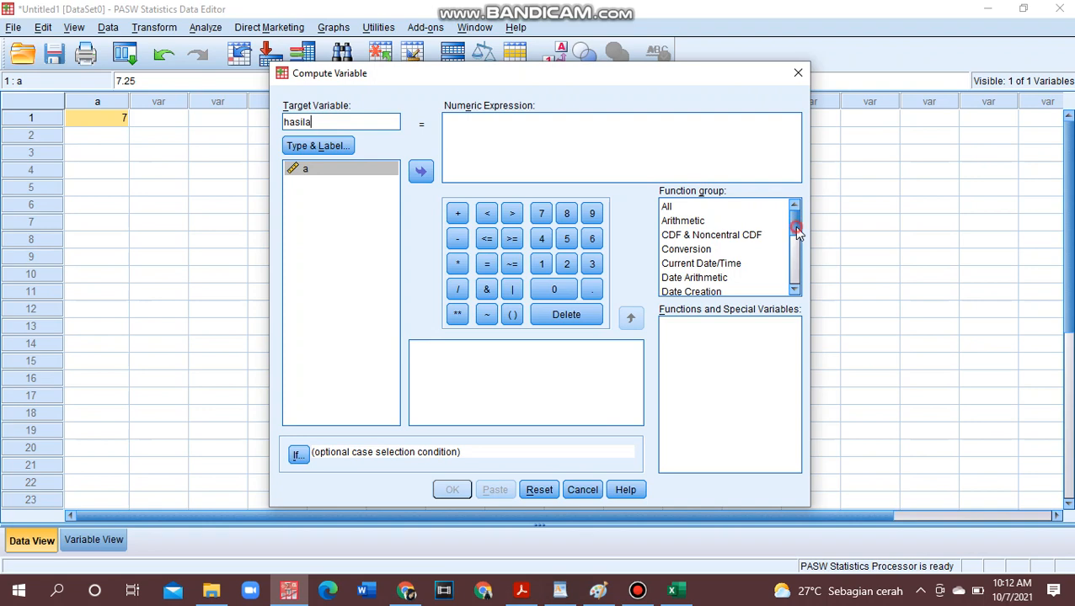
{"action": "left_click_drag", "start_coordinate": [793, 226], "coordinate": [792, 227]}
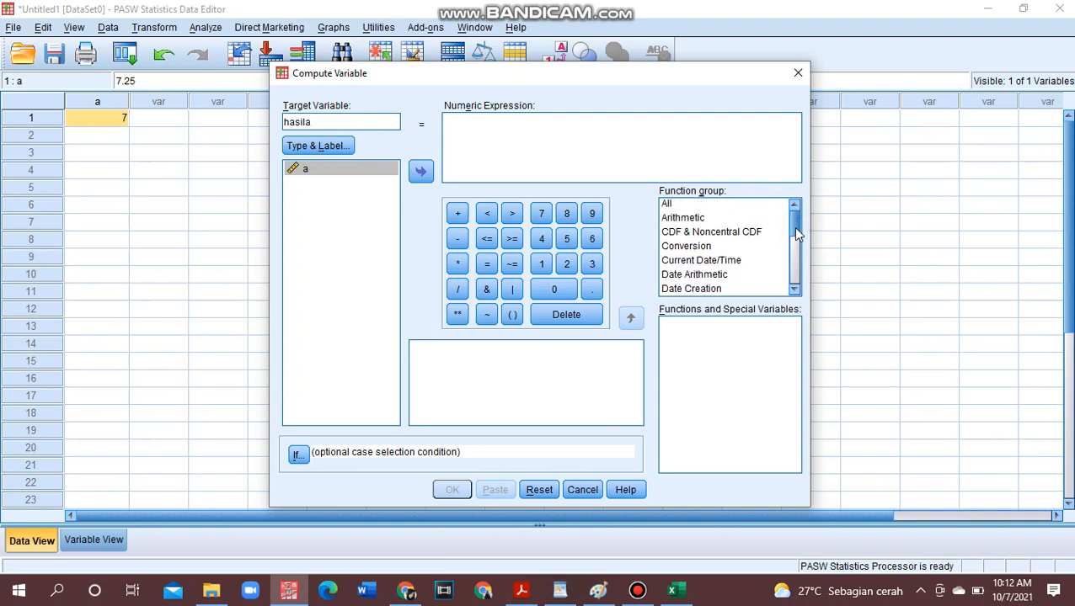
{"action": "left_click", "coordinate": [736, 233]}
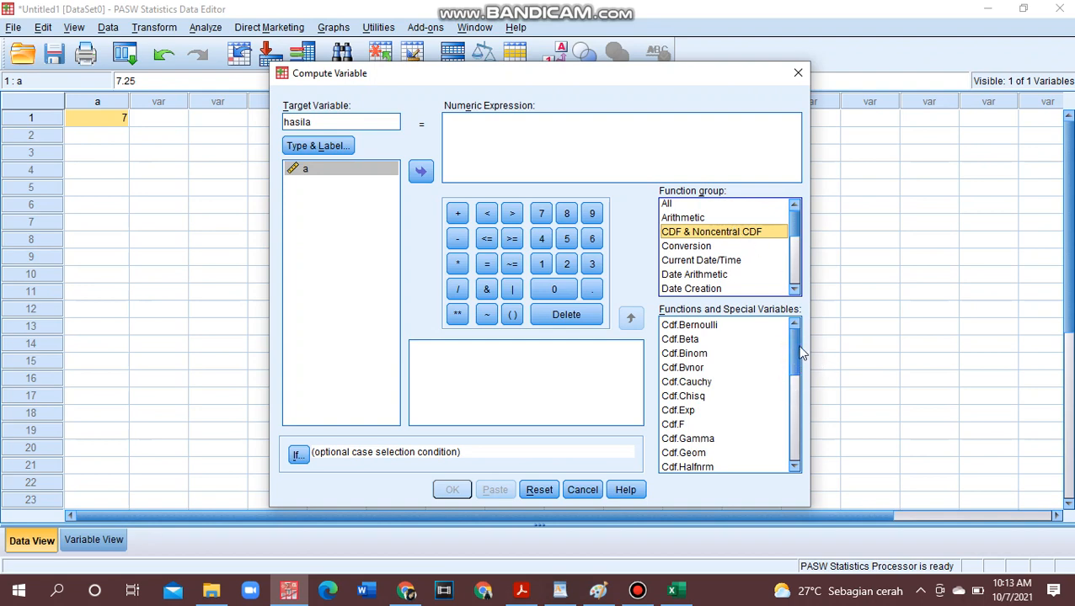
{"action": "left_click_drag", "start_coordinate": [795, 344], "coordinate": [794, 399]}
{"action": "left_click", "coordinate": [703, 392]}
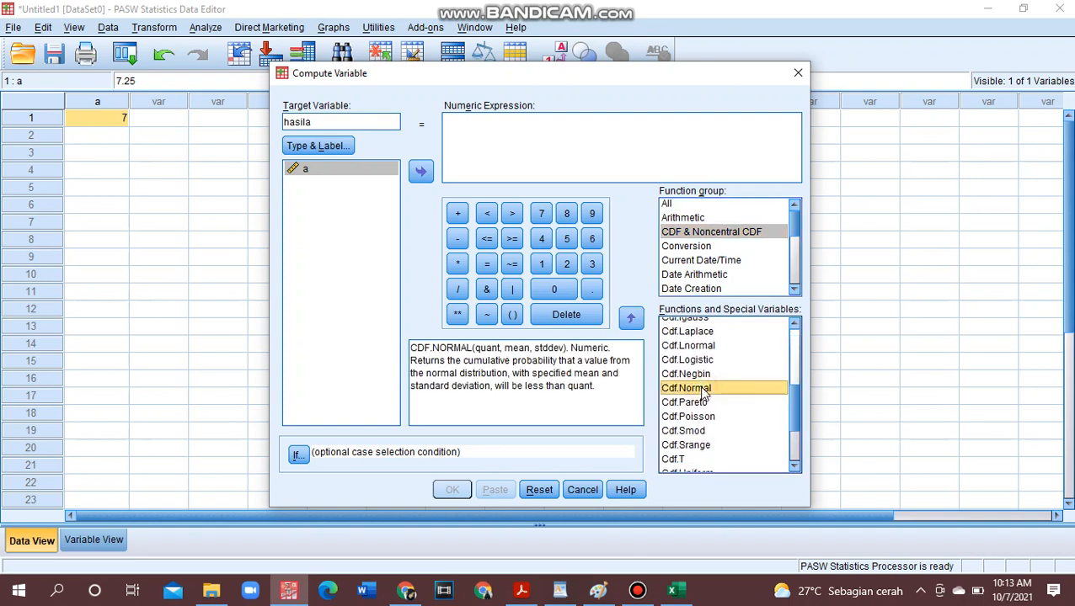
{"action": "double_click", "coordinate": [703, 392]}
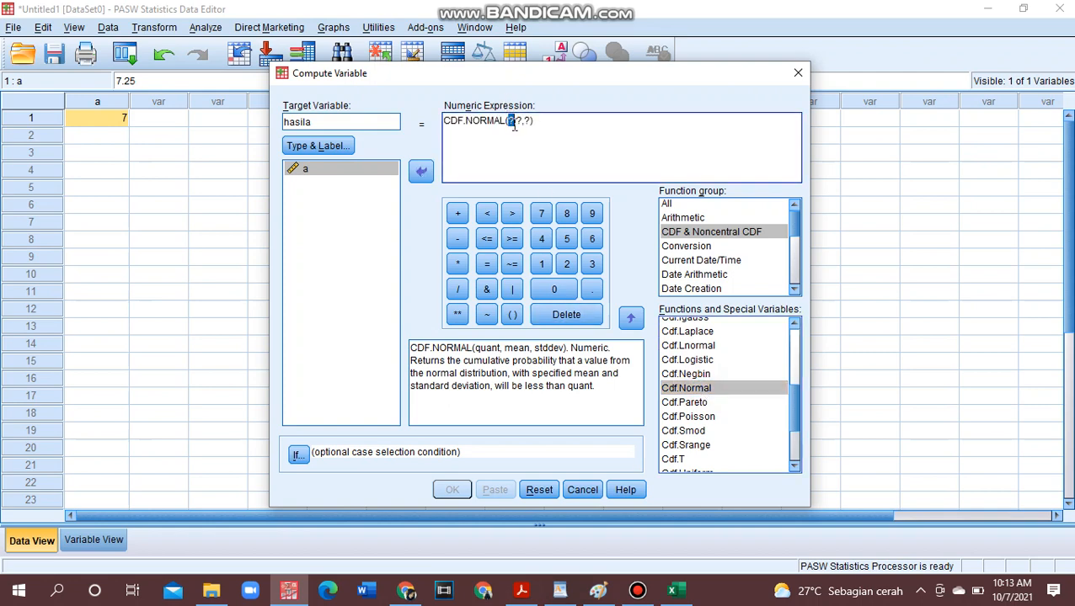
Step: Complete the expression as CDF.NORMAL(a,7,0.1), run the computation and minimize the output viewer
{"action": "left_click", "coordinate": [358, 170]}
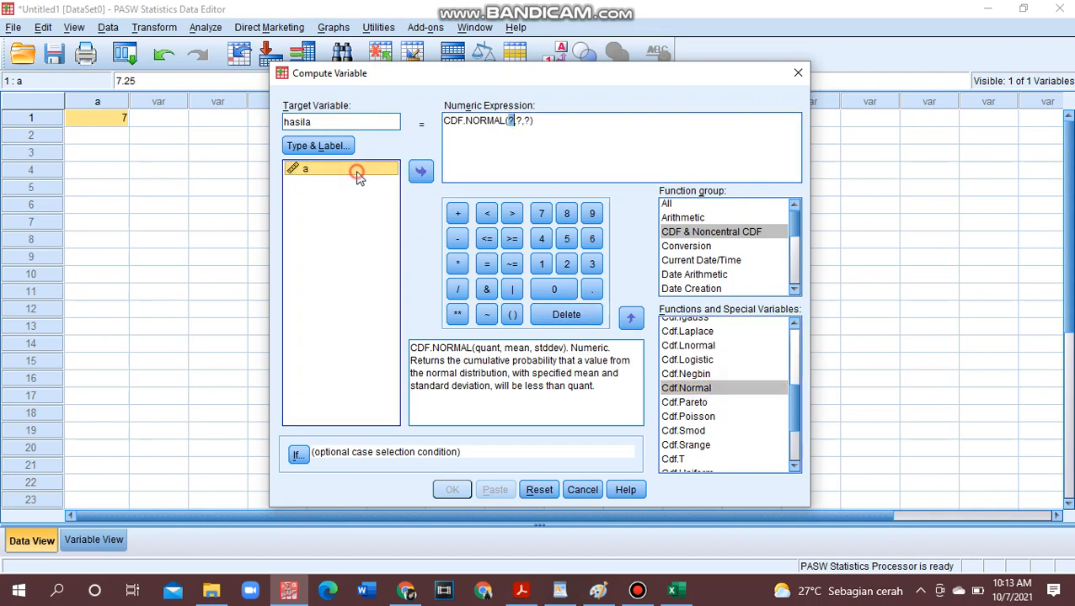
{"action": "left_click", "coordinate": [422, 173]}
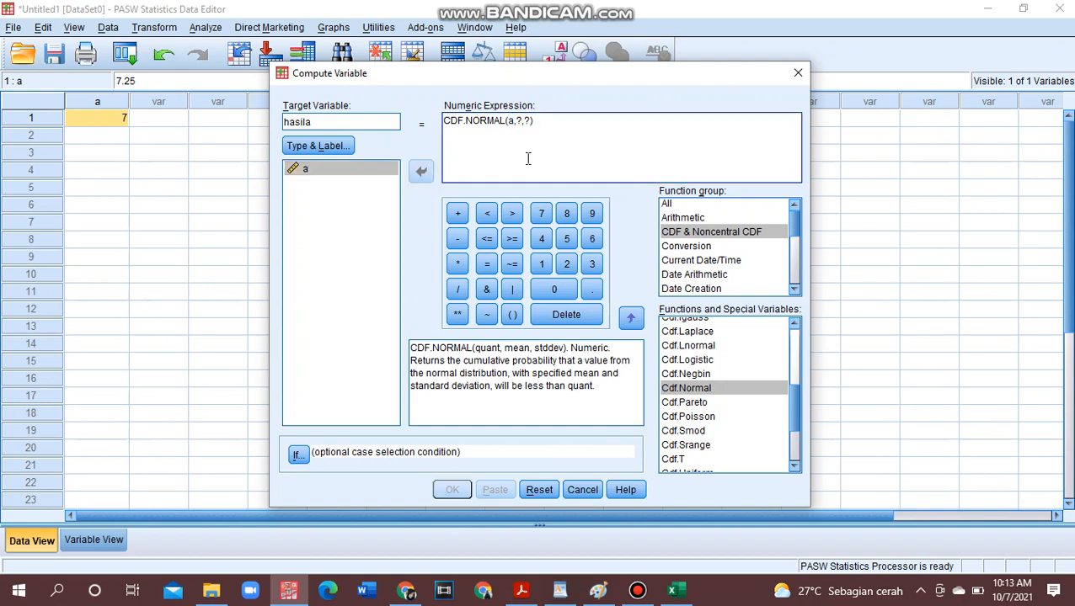
{"action": "key", "text": "Delete"}
{"action": "key", "text": "Delete"}
{"action": "type", "text": "7"}
{"action": "key", "text": "Delete"}
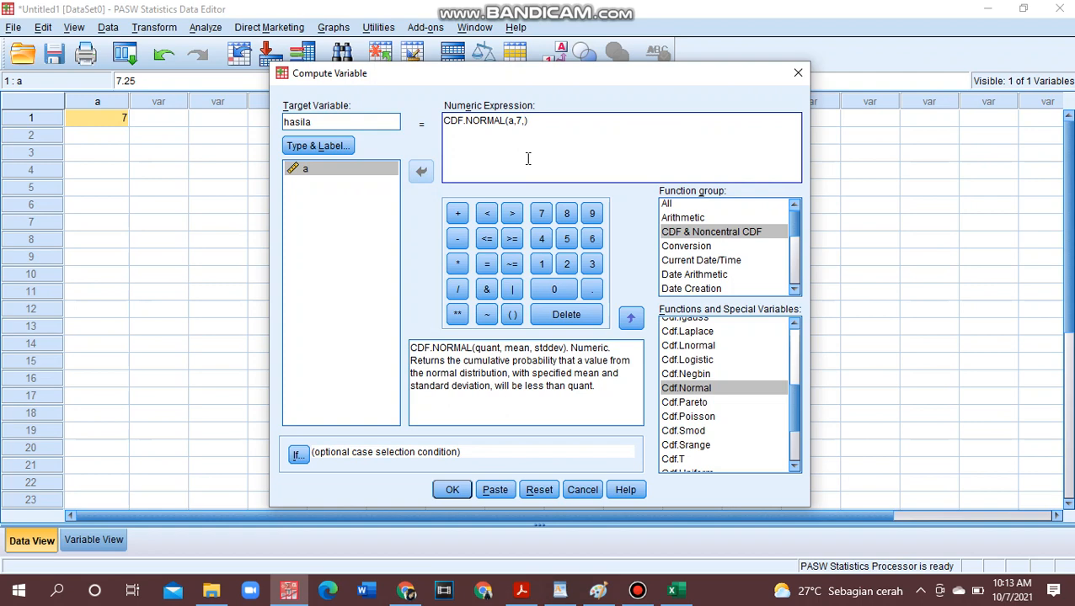
{"action": "type", "text": "0.1"}
{"action": "left_click", "coordinate": [452, 491]}
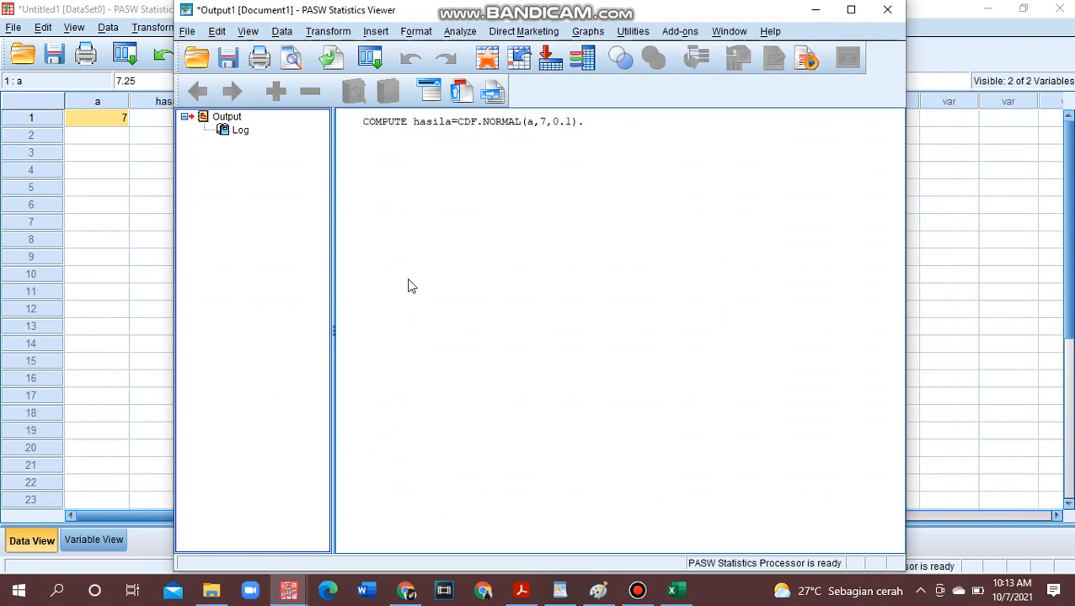
{"action": "left_click", "coordinate": [816, 10]}
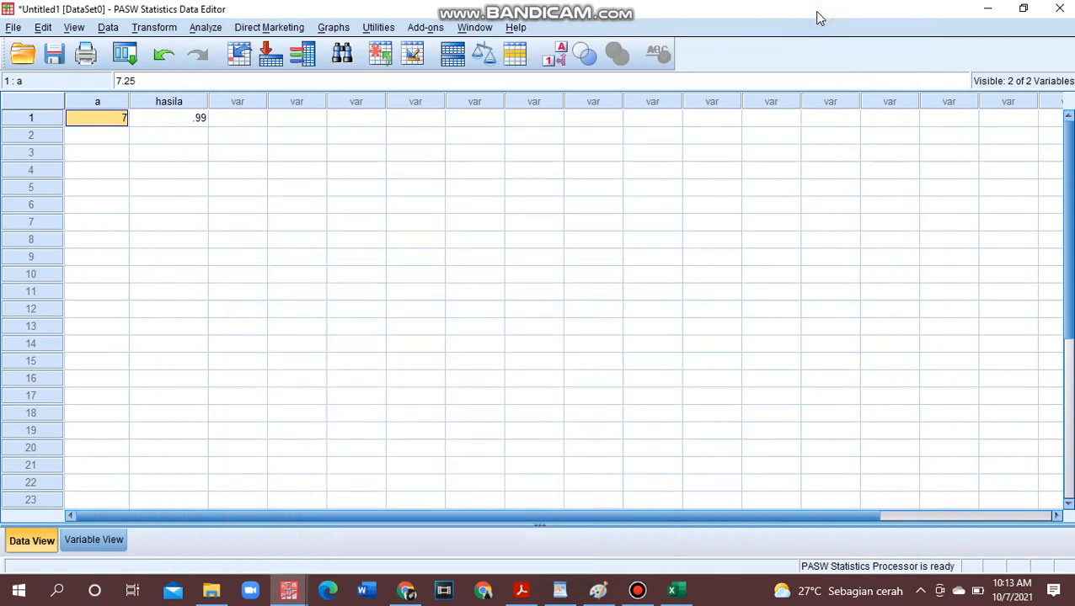
Step: Set the decimals of variable hasila to 6 and return to the data sheet to view its value
{"action": "left_click", "coordinate": [185, 123]}
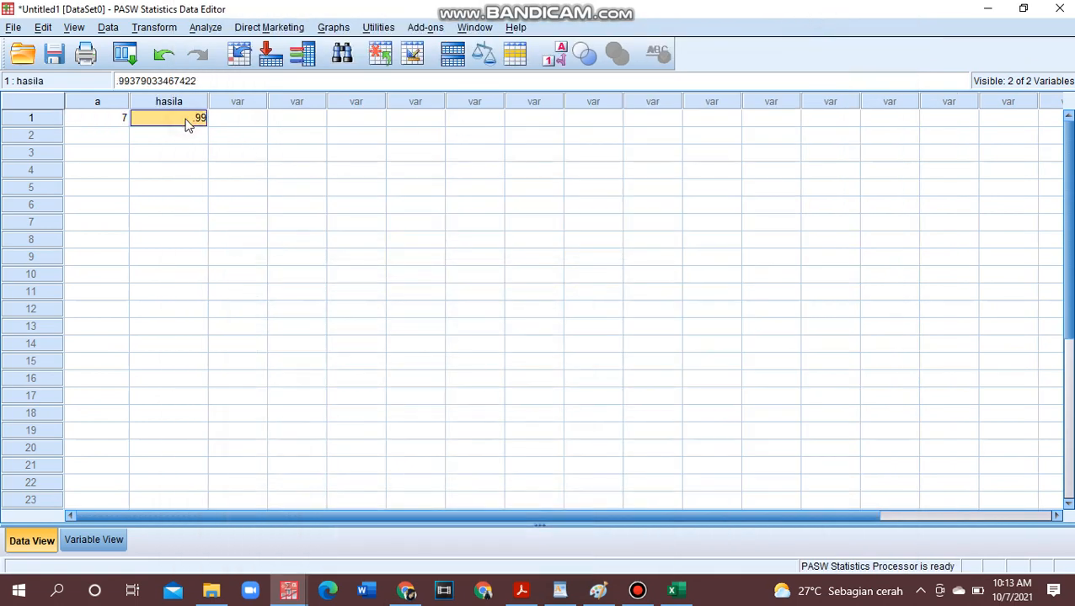
{"action": "left_click", "coordinate": [91, 543]}
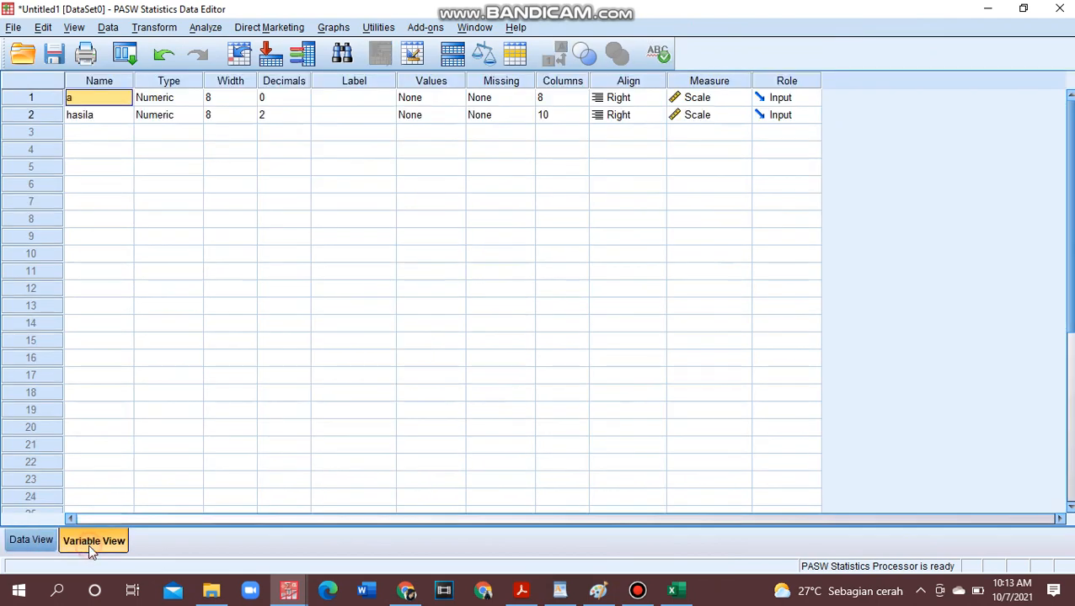
{"action": "left_click", "coordinate": [283, 118]}
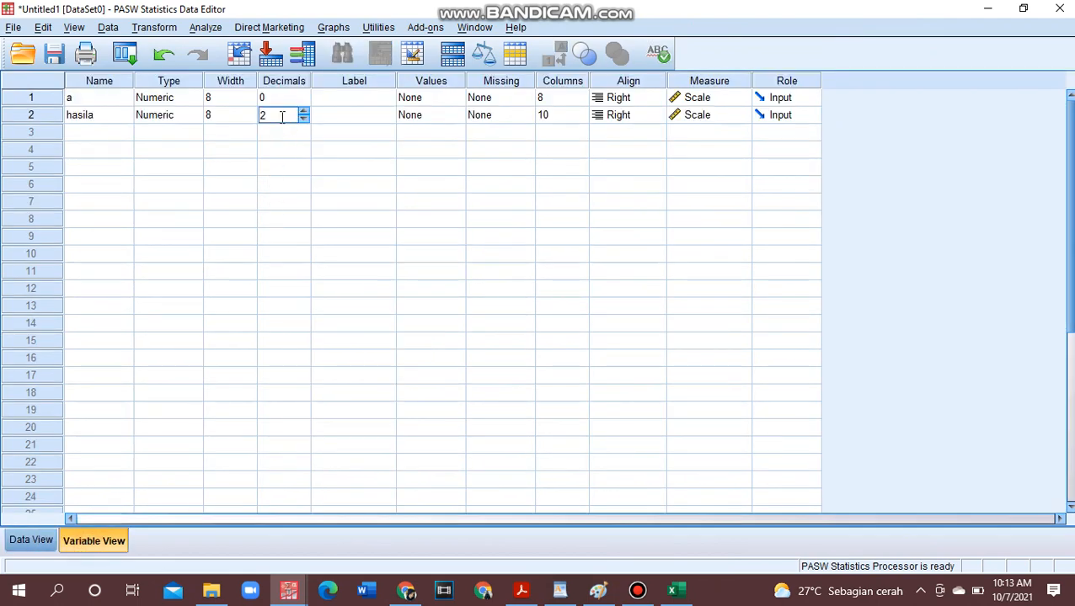
{"action": "key", "text": "BackSpace"}
{"action": "key", "text": "Tab"}
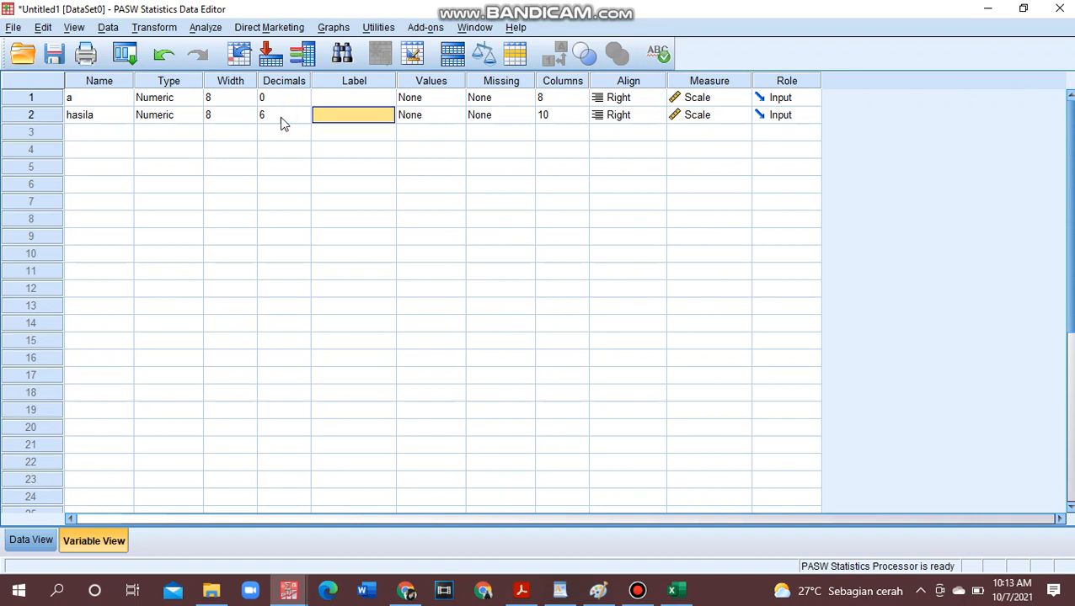
{"action": "left_click", "coordinate": [38, 542]}
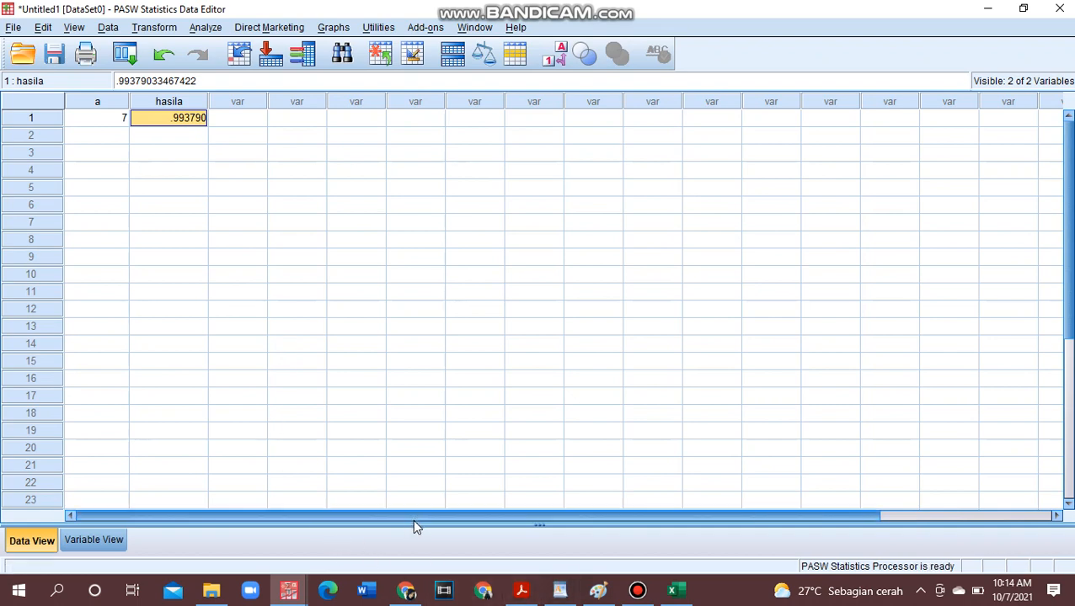
Step: Switch to the Excel workbook and insert the statistical function NORM.DIST in cell E5 beside the probability label
{"action": "left_click", "coordinate": [677, 591]}
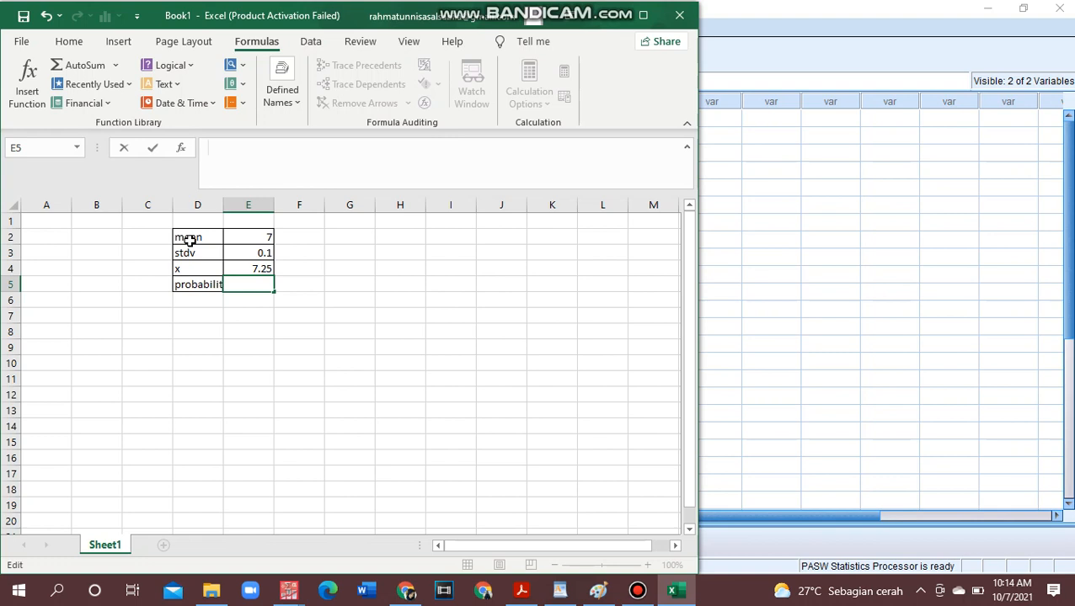
{"action": "left_click", "coordinate": [342, 268]}
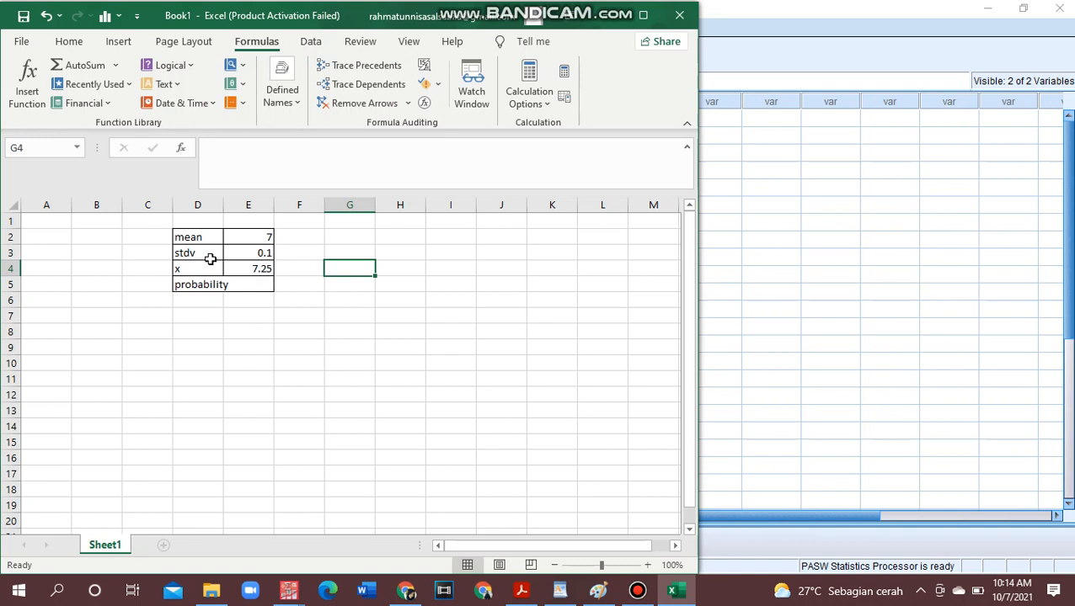
{"action": "left_click", "coordinate": [244, 286]}
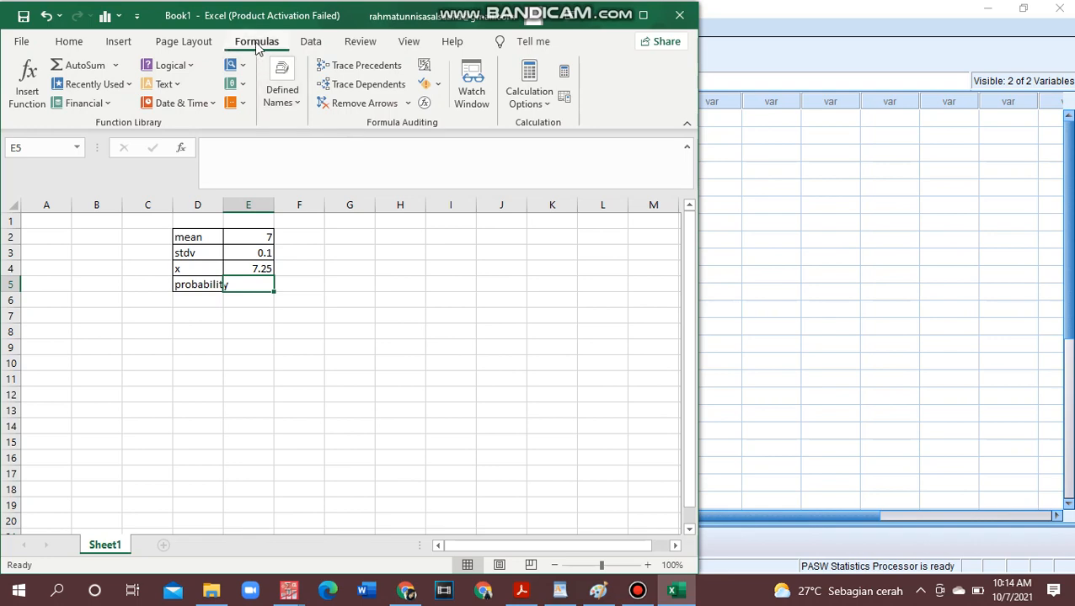
{"action": "left_click", "coordinate": [25, 94]}
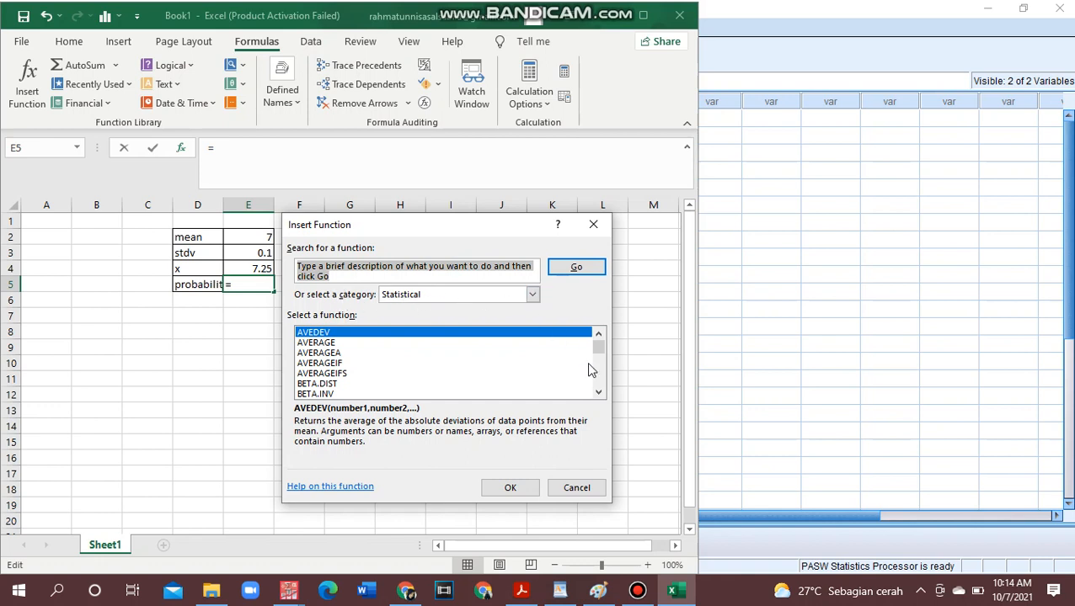
{"action": "left_click_drag", "start_coordinate": [597, 352], "coordinate": [597, 355]}
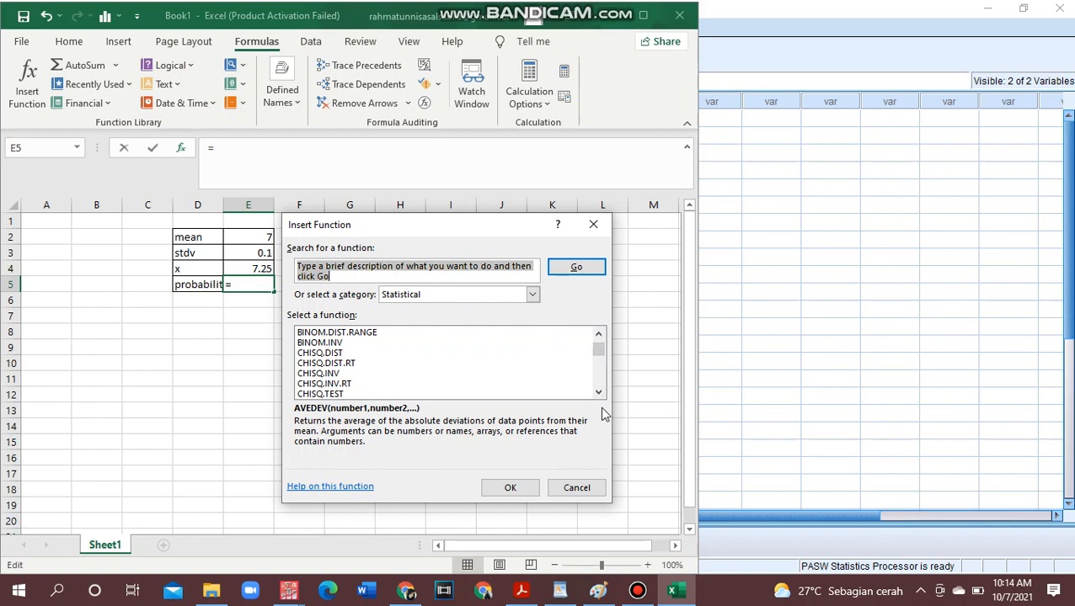
{"action": "left_click", "coordinate": [599, 392]}
{"action": "left_click", "coordinate": [598, 393]}
{"action": "left_click_drag", "start_coordinate": [599, 393], "coordinate": [599, 393]}
{"action": "left_click", "coordinate": [328, 385]}
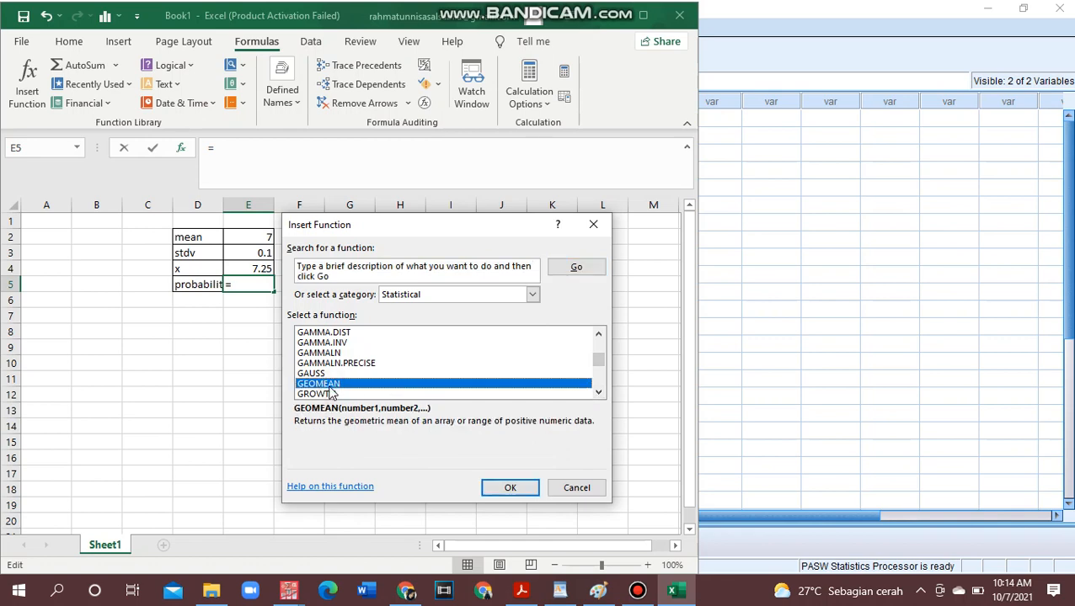
{"action": "key", "text": "Down"}
{"action": "key", "text": "Down"}
{"action": "key", "text": "Down"}
{"action": "key", "text": "Down"}
{"action": "key", "text": "Down"}
{"action": "key", "text": "Down"}
{"action": "key", "text": "Down"}
{"action": "key", "text": "Down"}
{"action": "key", "text": "Down"}
{"action": "key", "text": "Down"}
{"action": "key", "text": "Down"}
{"action": "key", "text": "Down"}
{"action": "key", "text": "Down"}
{"action": "key", "text": "Down"}
{"action": "key", "text": "Down"}
{"action": "key", "text": "Down"}
{"action": "key", "text": "Down"}
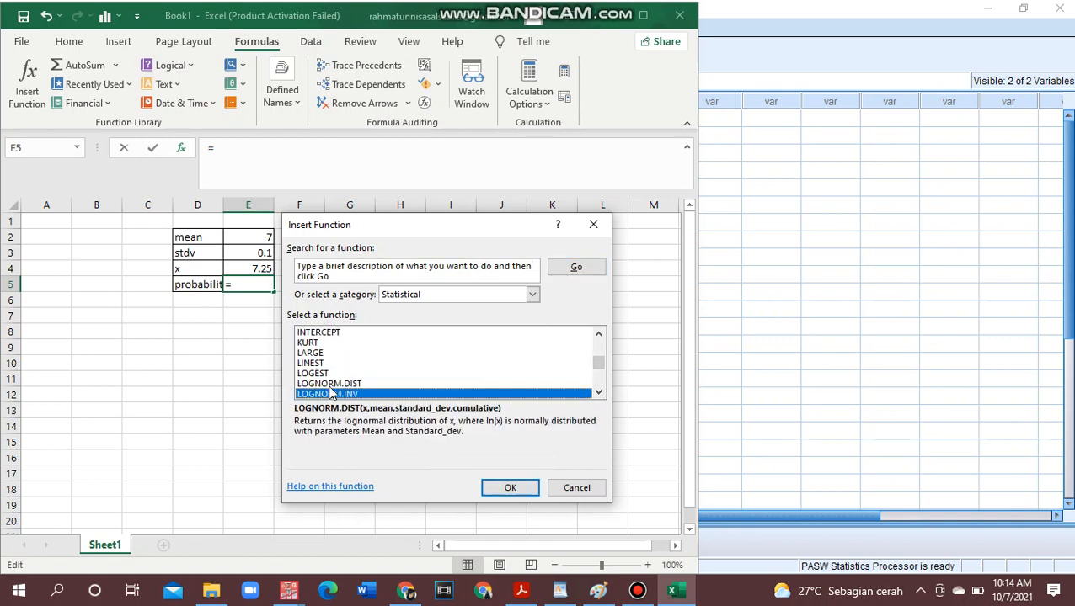
{"action": "key", "text": "Down"}
{"action": "key", "text": "Down"}
{"action": "key", "text": "Down"}
{"action": "key", "text": "Down"}
{"action": "key", "text": "Down"}
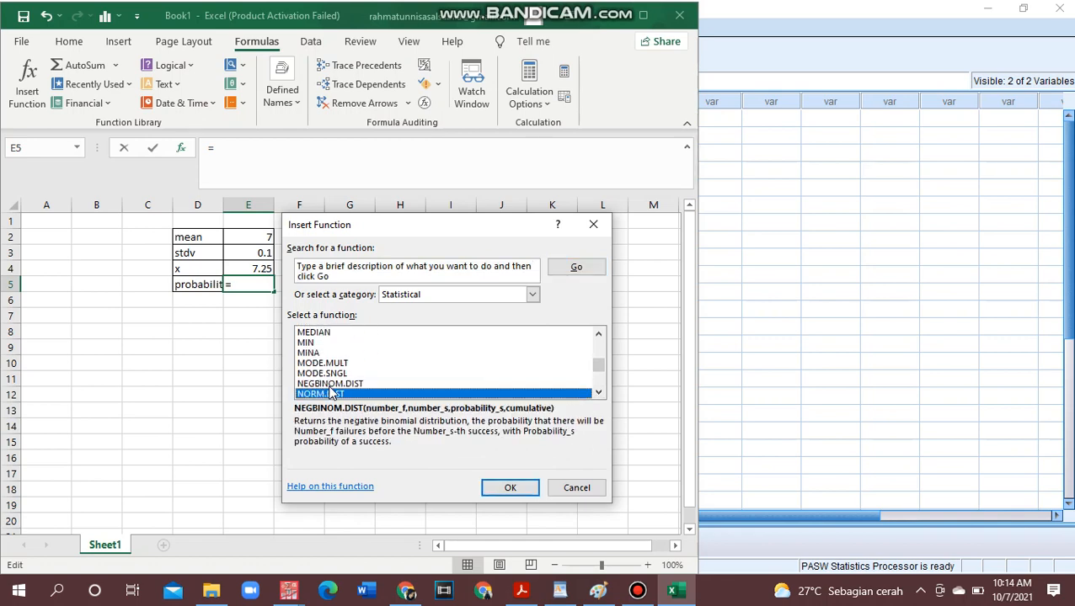
{"action": "key", "text": "Up"}
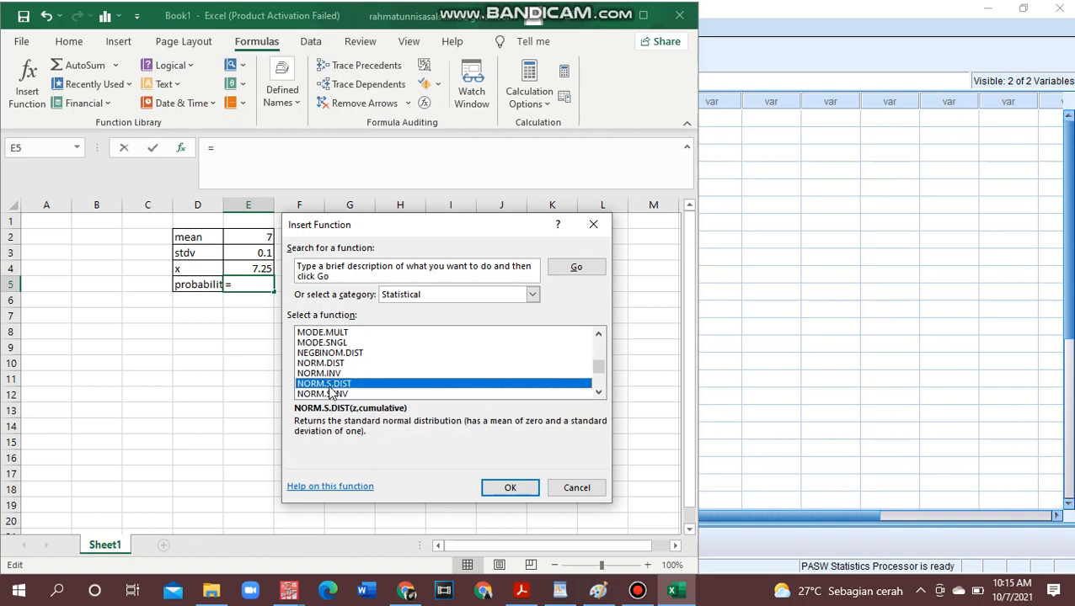
{"action": "key", "text": "Up"}
{"action": "key", "text": "Up"}
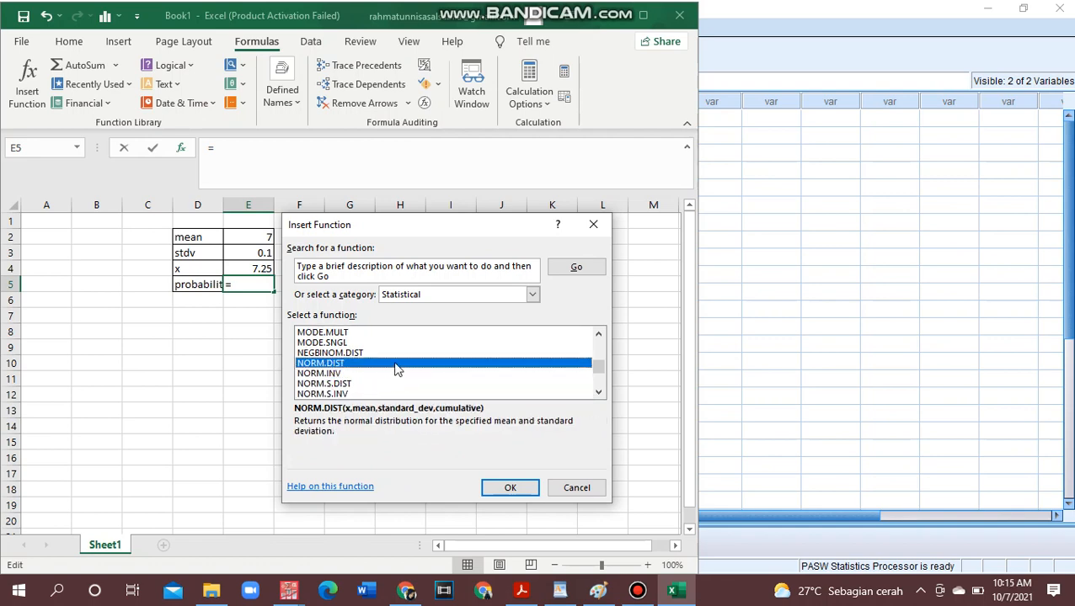
{"action": "left_click", "coordinate": [496, 491]}
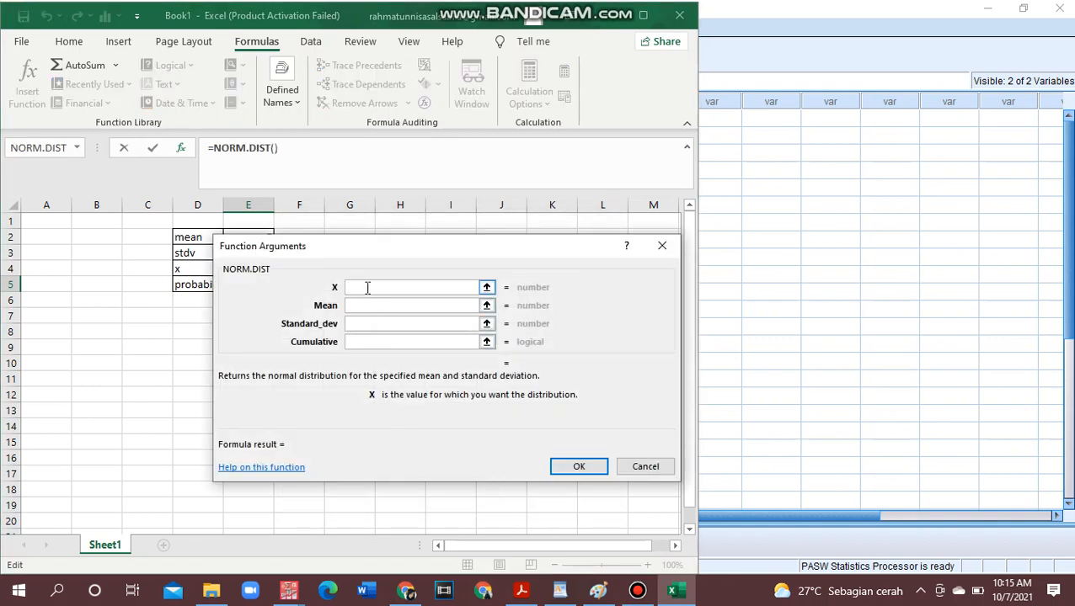
Step: Fill in the NORM.DIST arguments with X 7.25, mean 7, standard deviation 0.1 and cumulative TRUE, and accept the formula
{"action": "type", "text": "7.25"}
{"action": "left_click", "coordinate": [377, 305]}
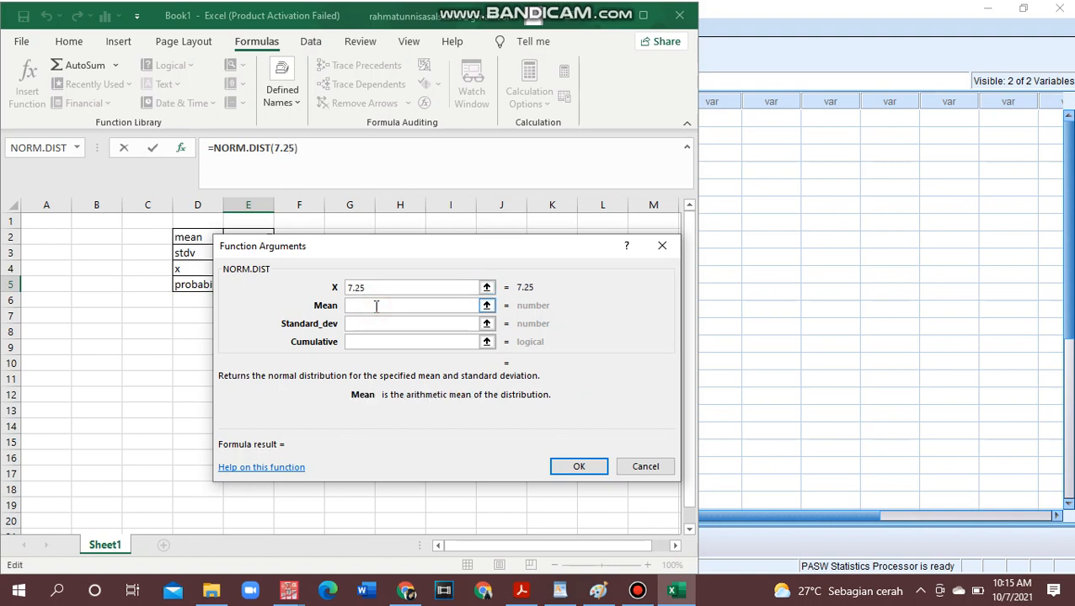
{"action": "type", "text": "7"}
{"action": "left_click", "coordinate": [379, 324]}
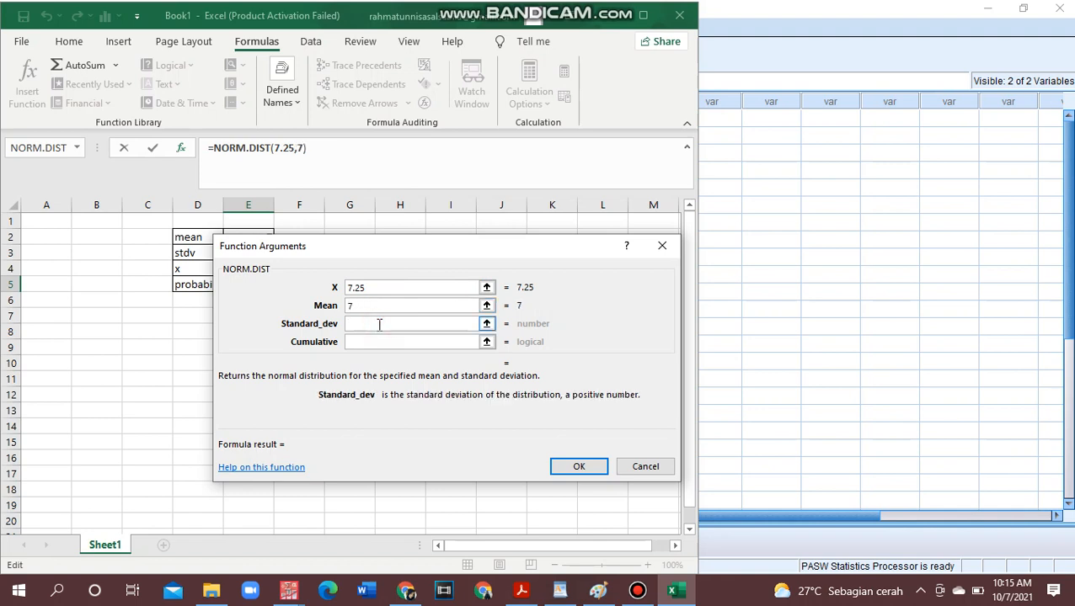
{"action": "type", "text": "0.1"}
{"action": "left_click", "coordinate": [381, 344]}
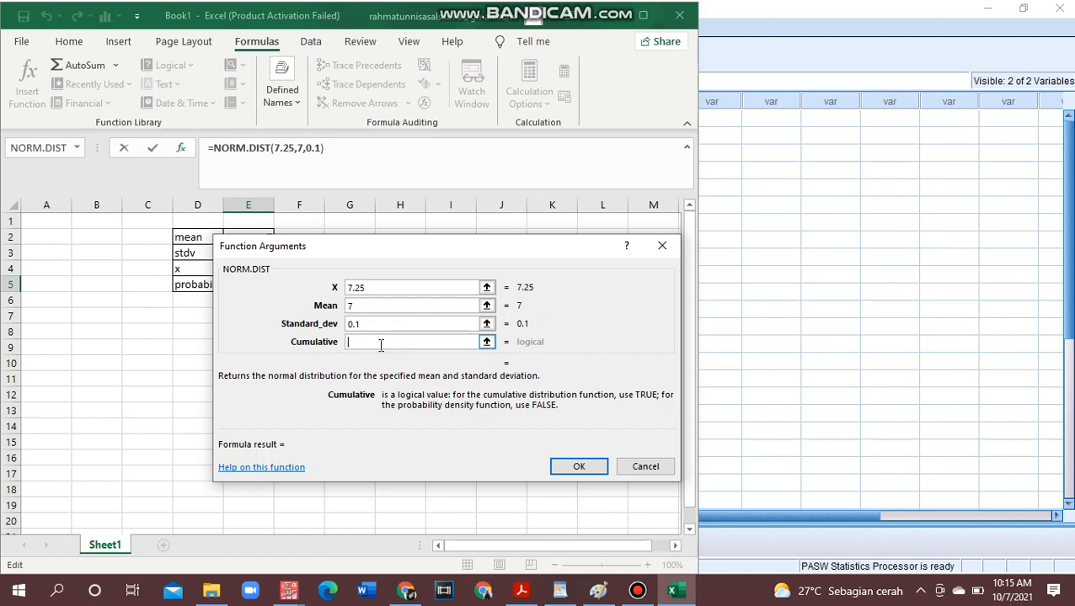
{"action": "type", "text": "TRUE"}
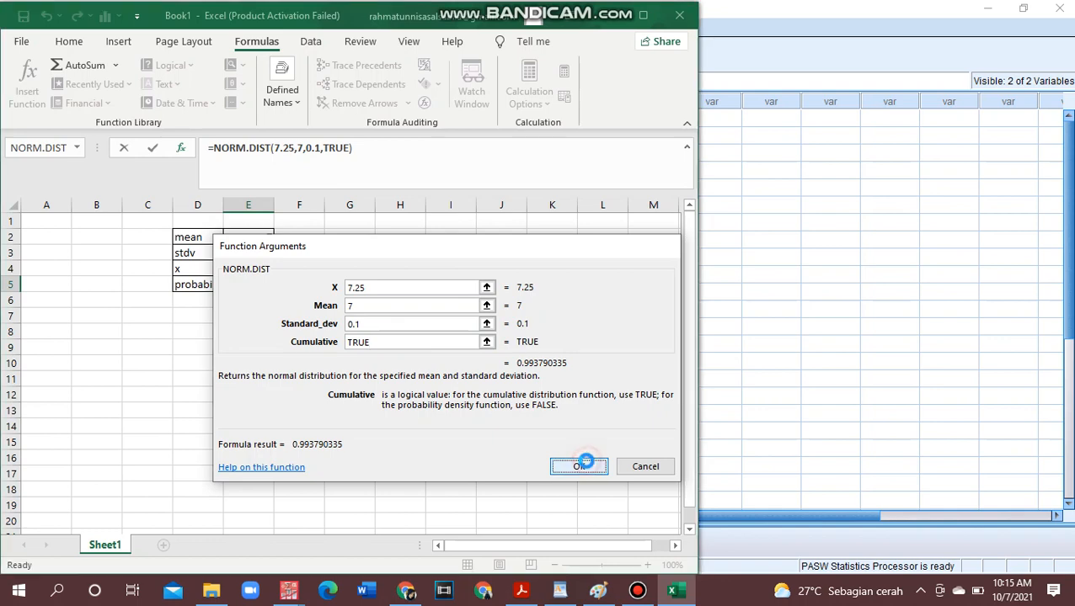
{"action": "left_click", "coordinate": [580, 466]}
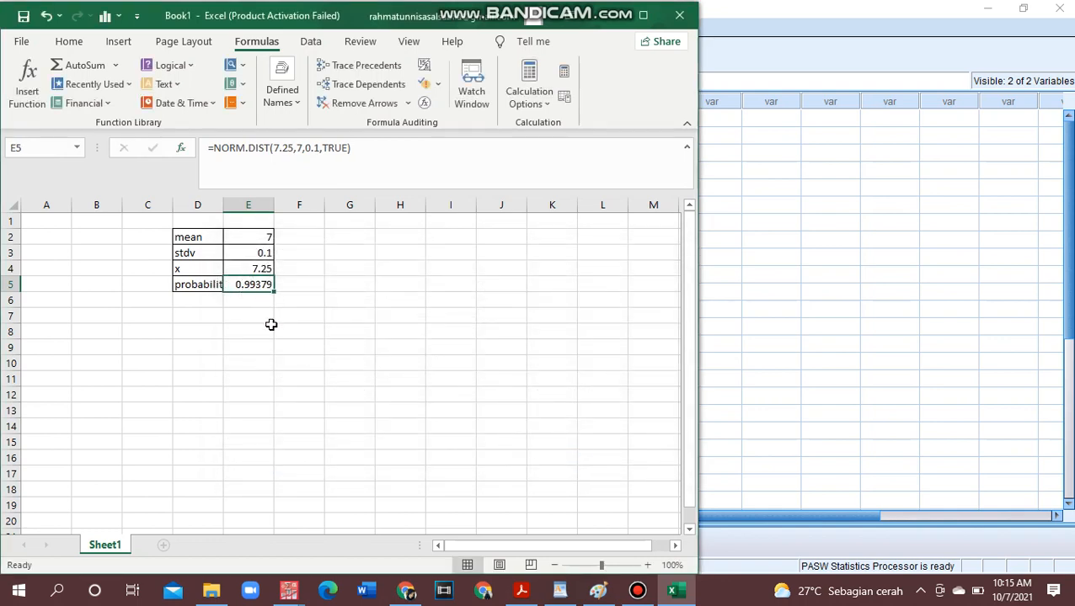
Step: Check the solution section of modul praktikum 5.pdf in Acrobat Reader down to the Keterangan conclusion, and return to the Excel sheet
{"action": "mouse_move", "coordinate": [518, 596]}
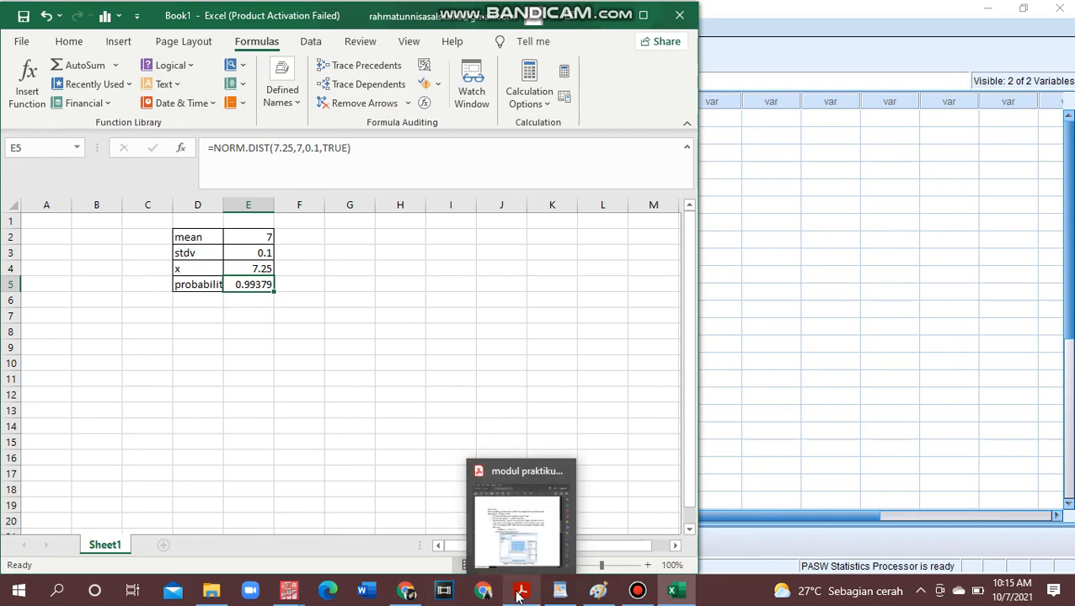
{"action": "left_click", "coordinate": [518, 522]}
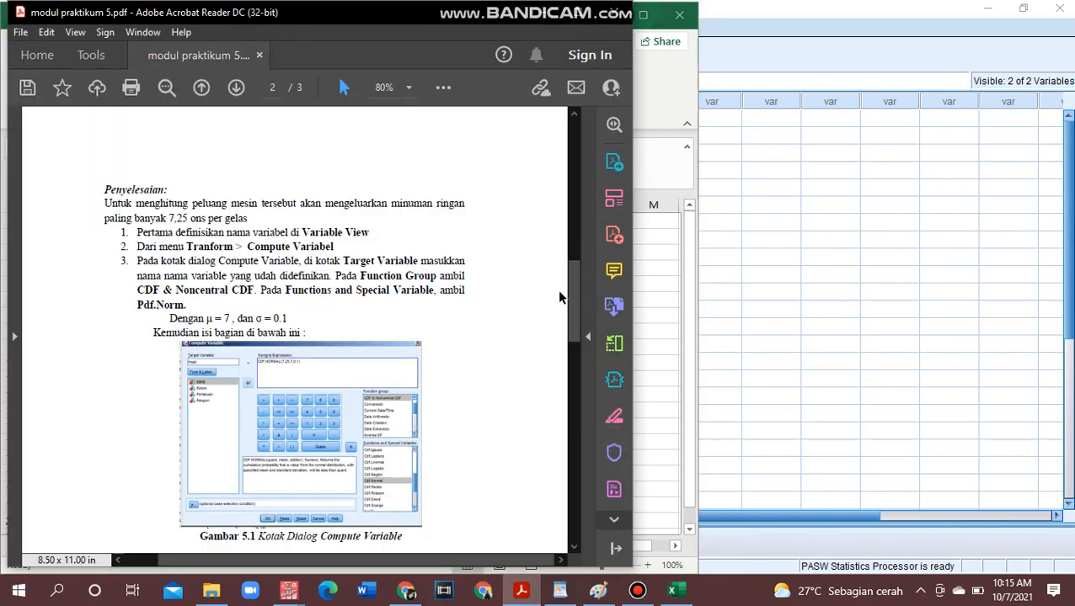
{"action": "left_click_drag", "start_coordinate": [570, 295], "coordinate": [572, 346]}
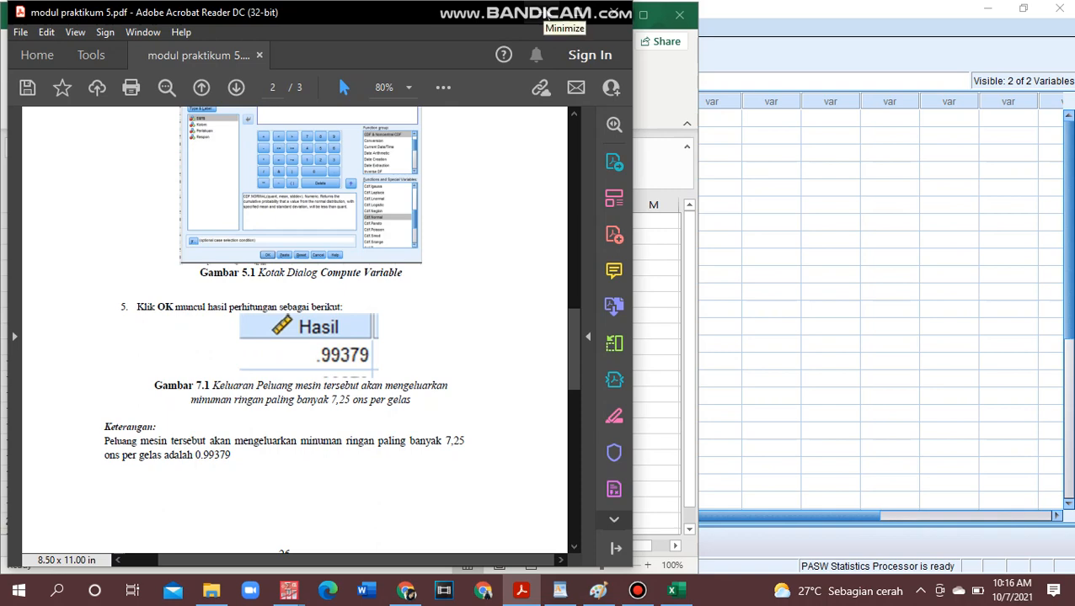
{"action": "left_click", "coordinate": [606, 15]}
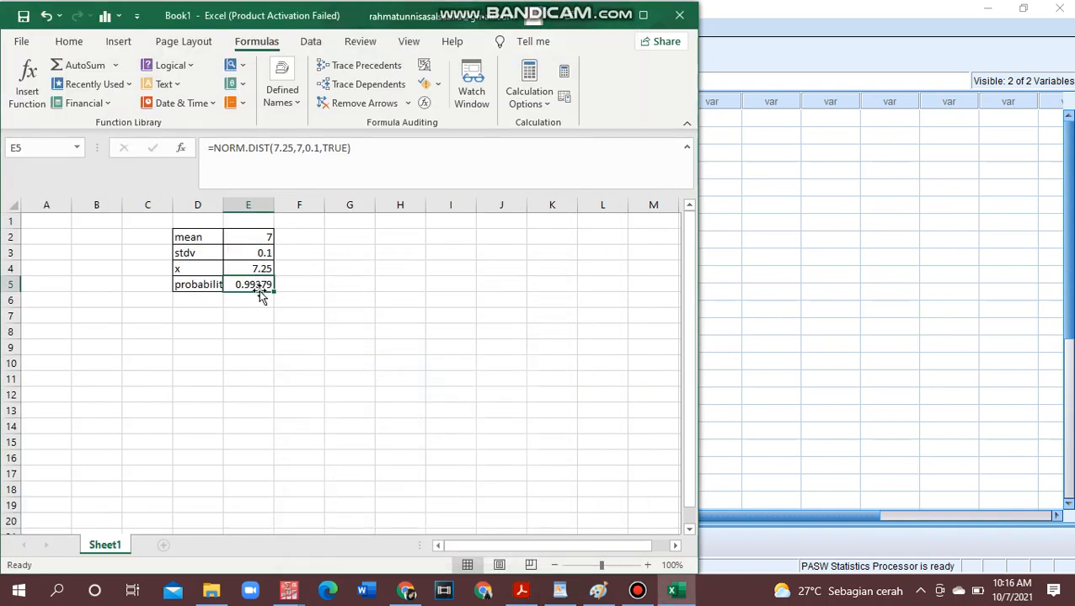